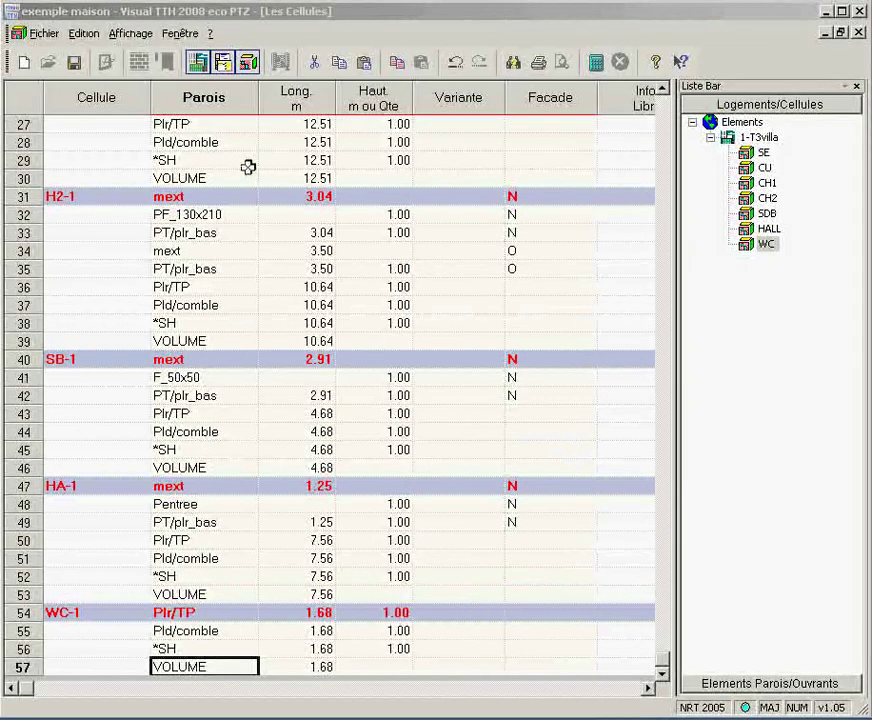
Step: Go back from the cells table through the rooms table to the dwellings and zones table
left_click(247, 164)
key("Escape")
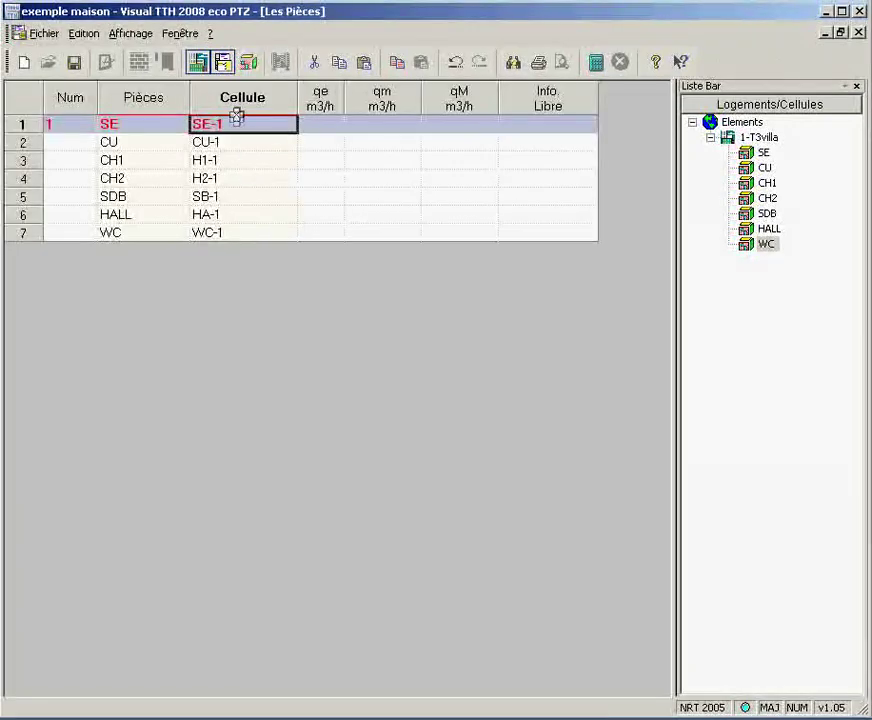
key("Escape")
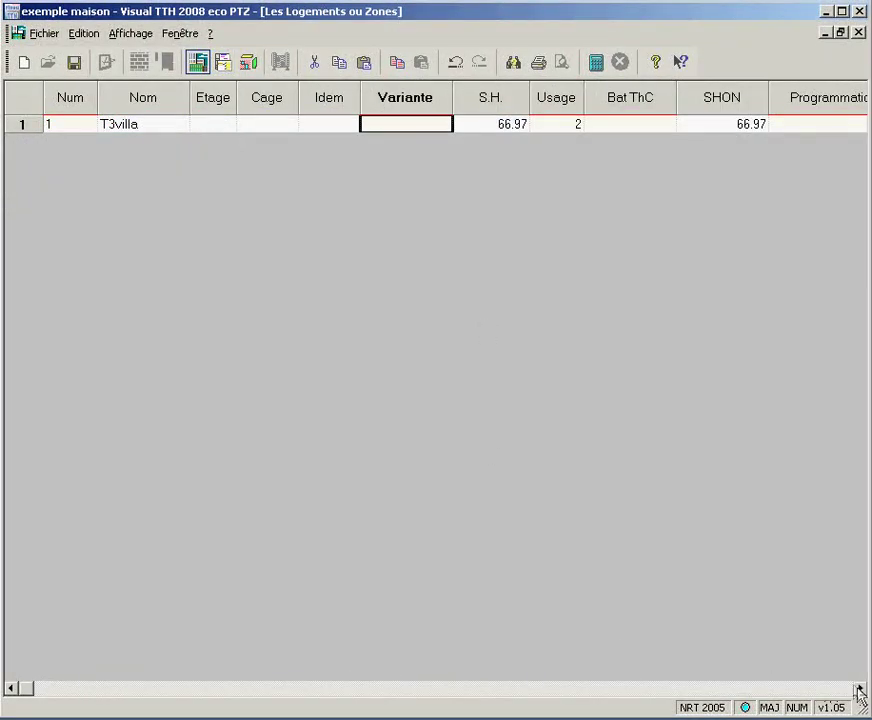
Step: Assign the variant "I R - Initial et Rénové" to the T3villa dwelling
double_click(395, 124)
scroll(582, 362, "up", 3)
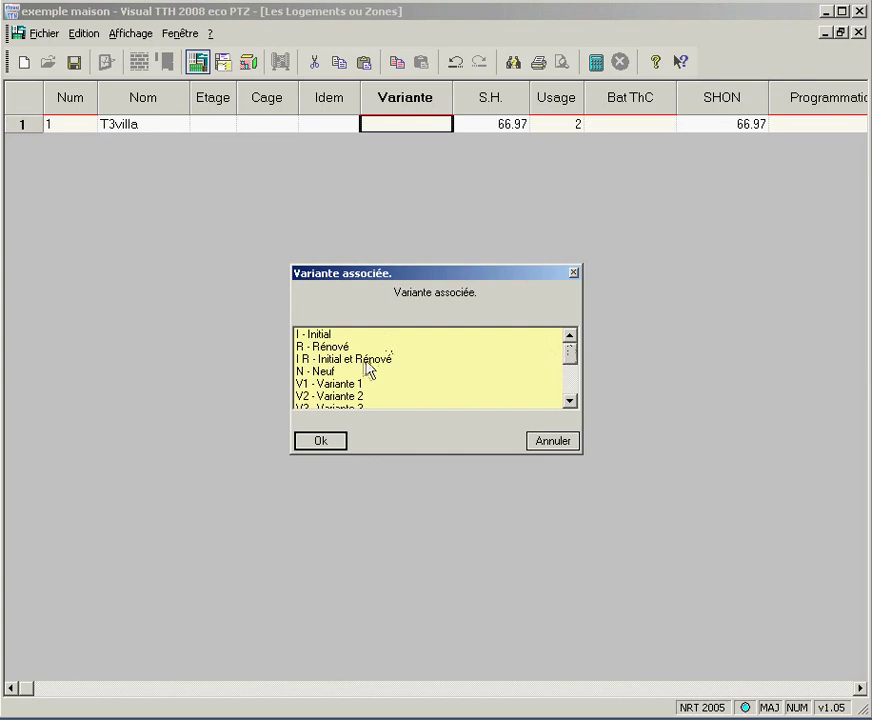
left_click(345, 360)
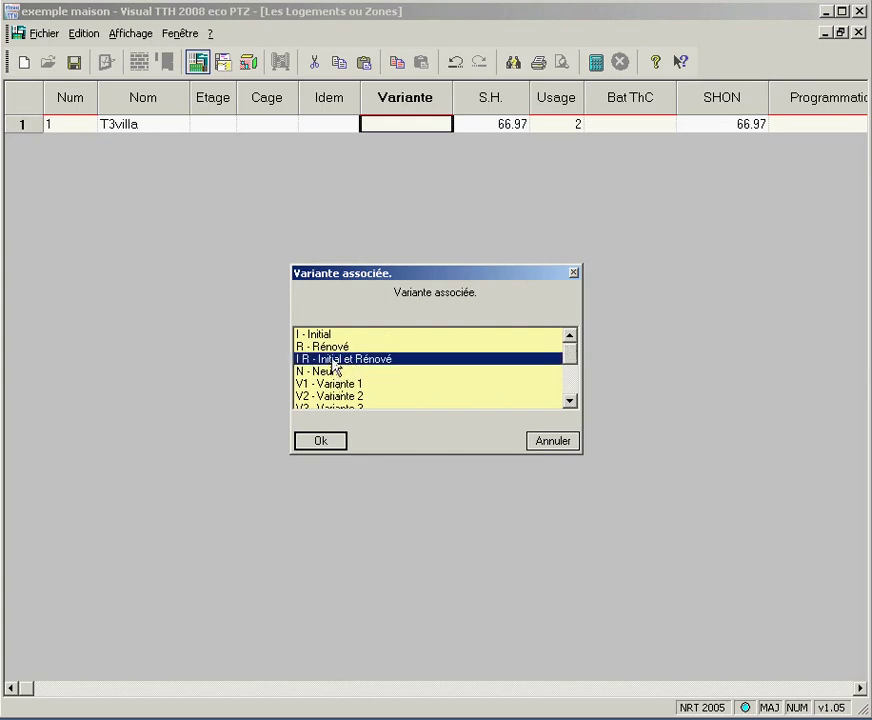
double_click(333, 361)
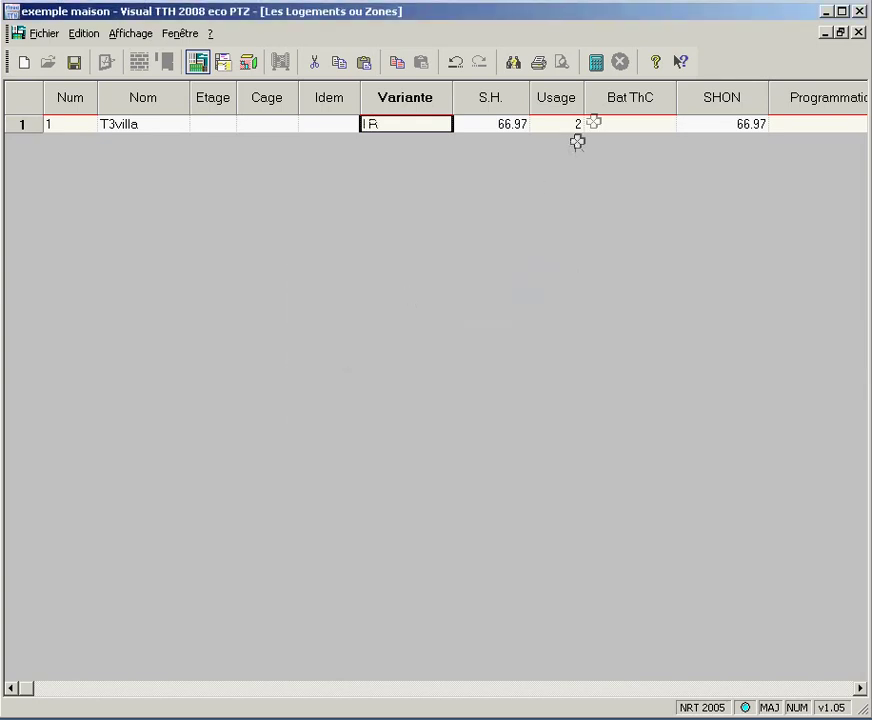
Step: Examine the T3villa system columns from Programmation through Eclairage
left_click(857, 688)
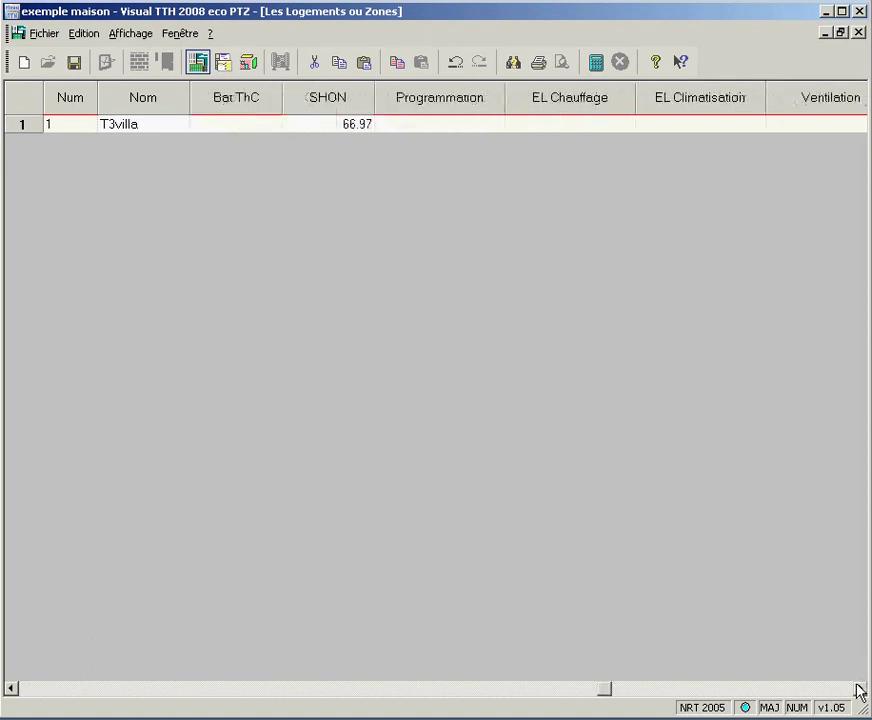
left_click(857, 688)
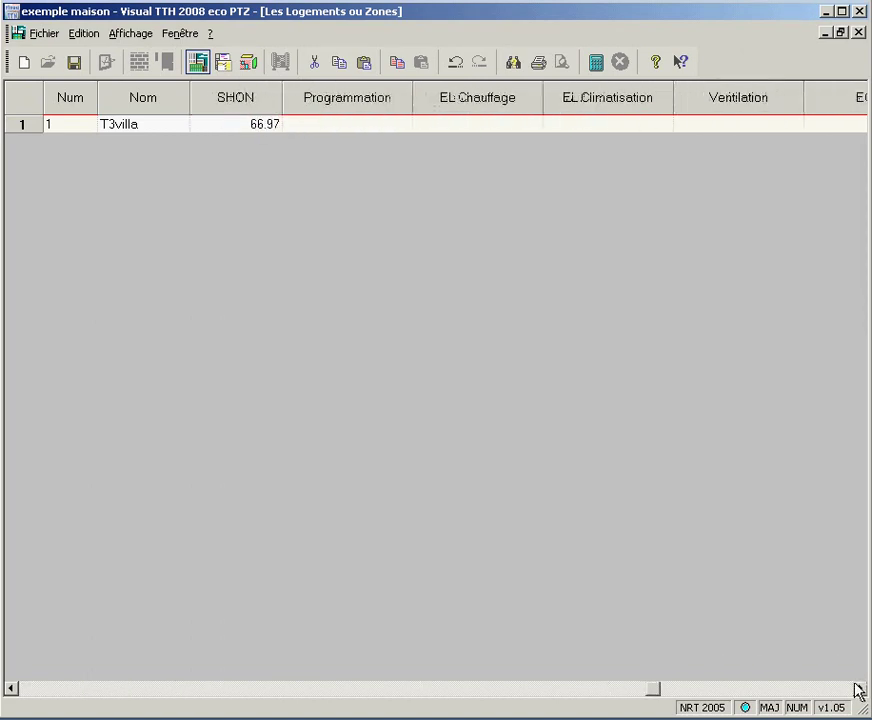
left_click(857, 688)
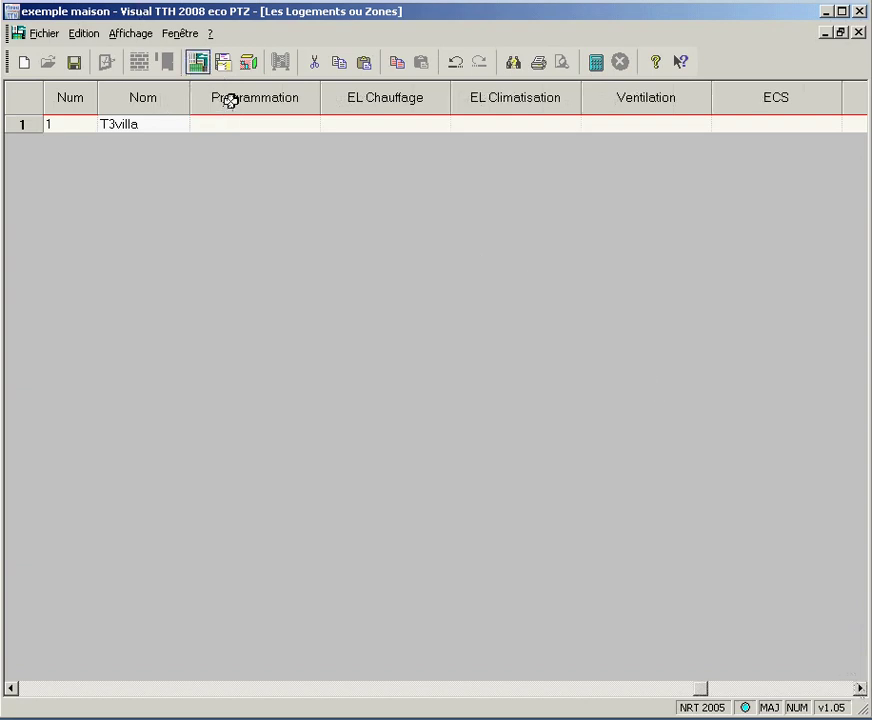
left_click_drag(230, 97, 742, 102)
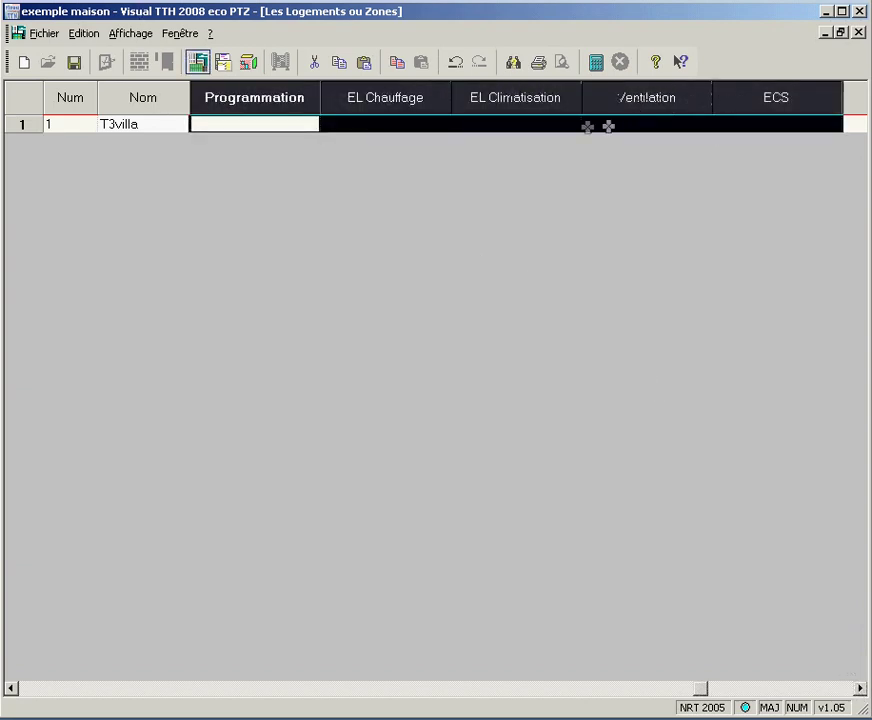
left_click(394, 123)
left_click(509, 126)
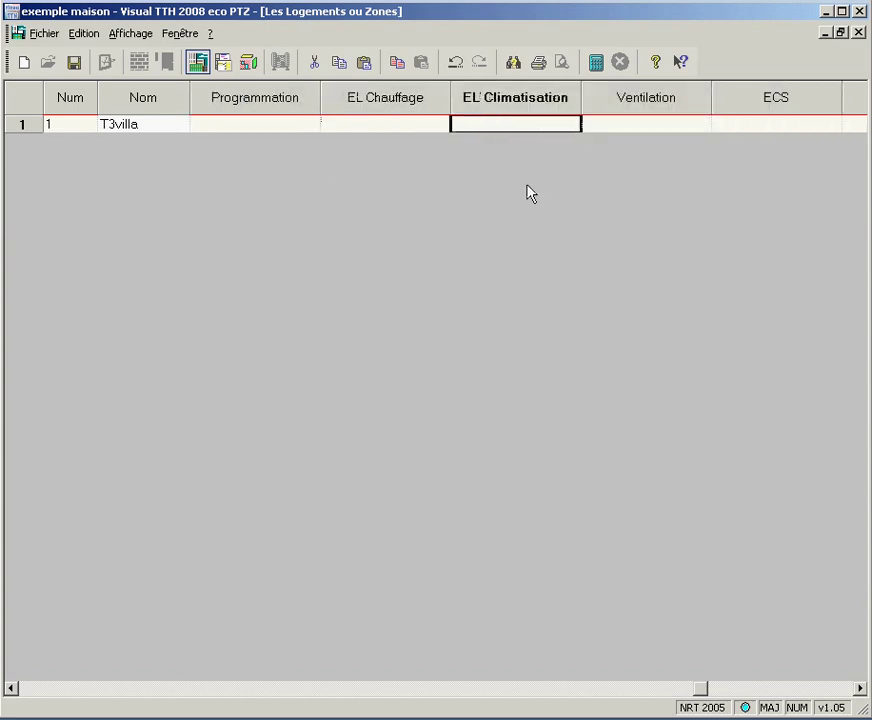
left_click(700, 123)
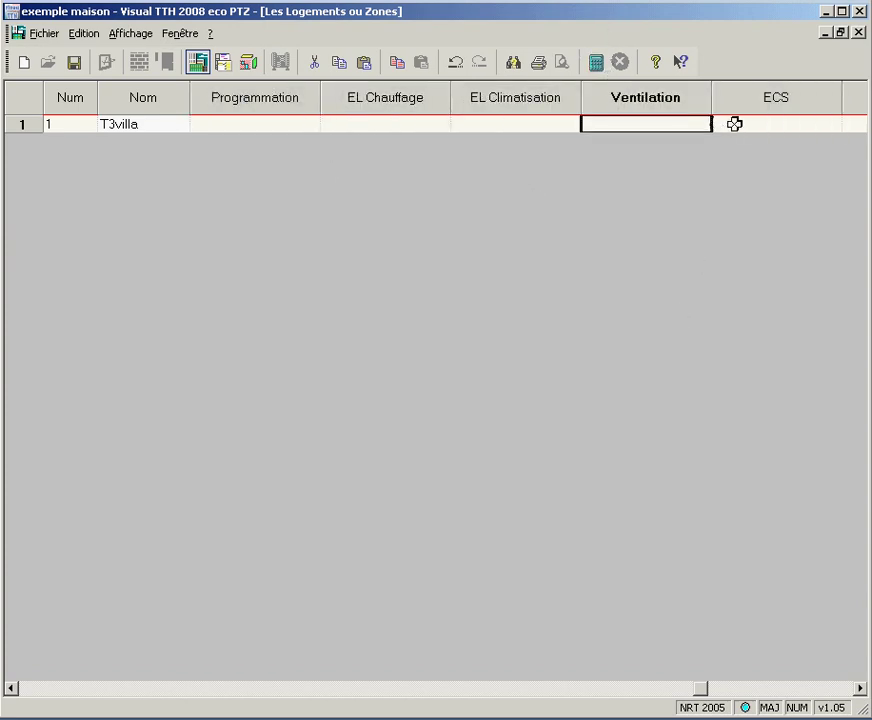
left_click(734, 123)
left_click(862, 688)
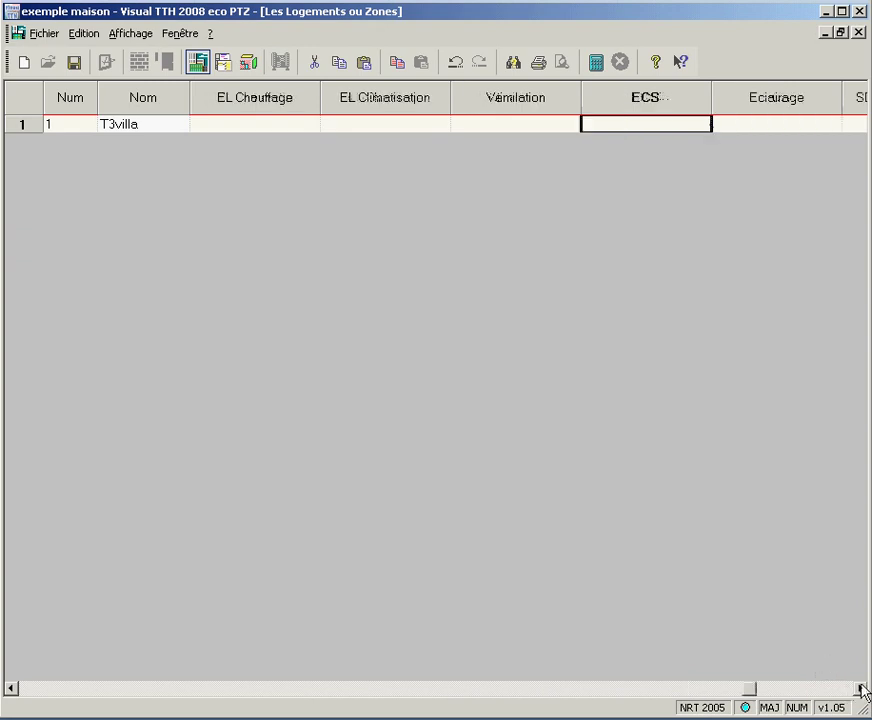
left_click(745, 123)
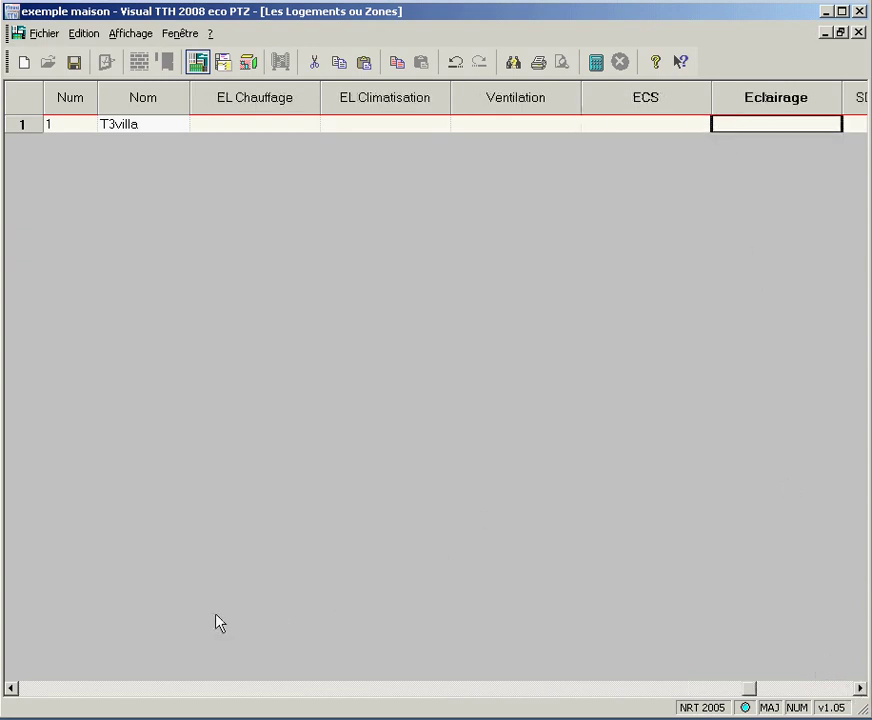
left_click(9, 688)
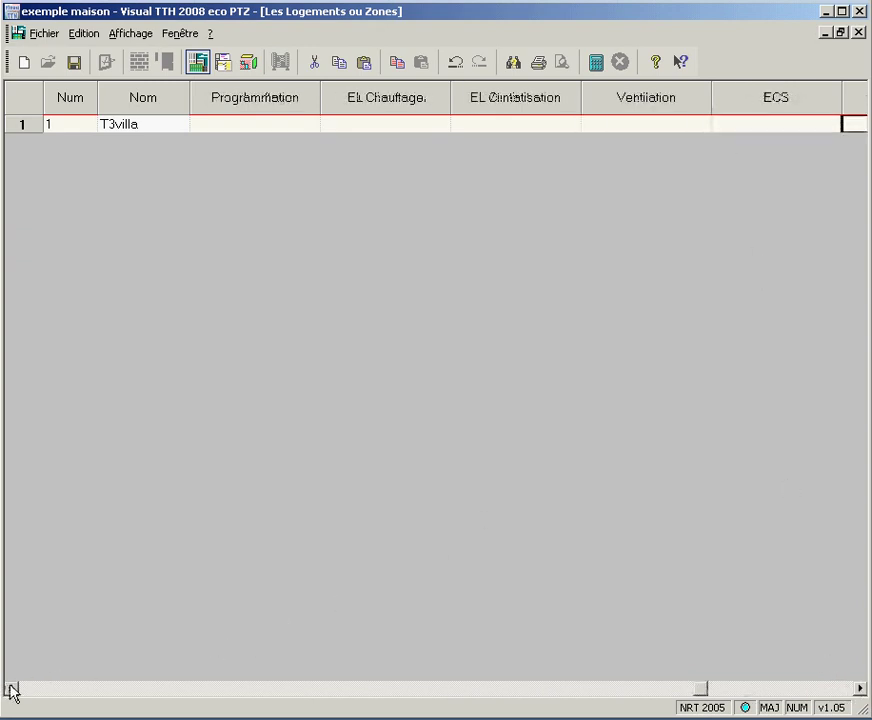
Step: Assign Défaut programming to T3villa, with heating set to "Programmation à heure fixe avec contrôle d'ambiance" and its over-400 m2 option disabled
left_click(245, 126)
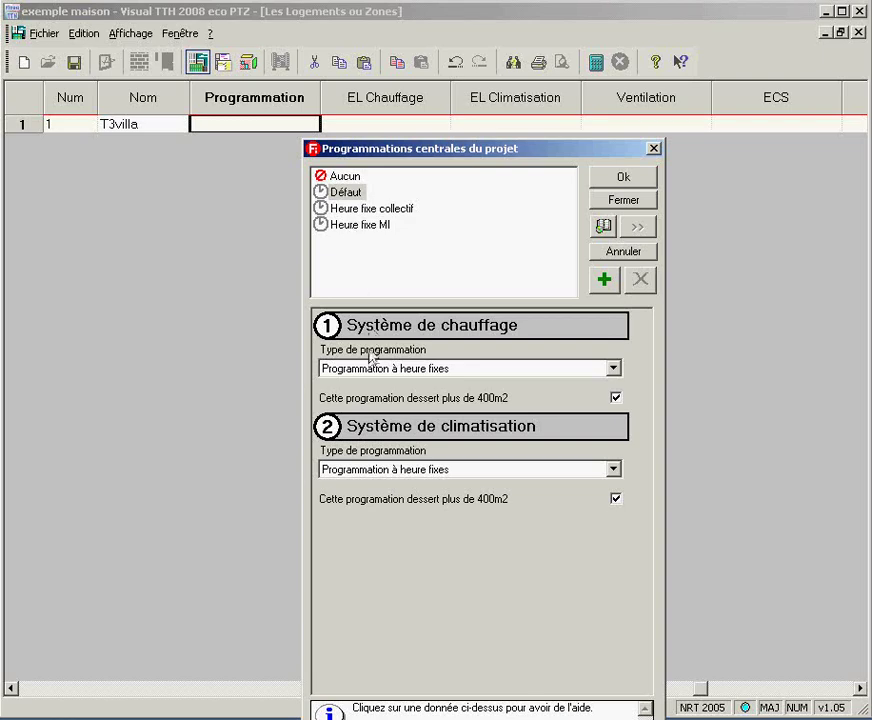
left_click(378, 370)
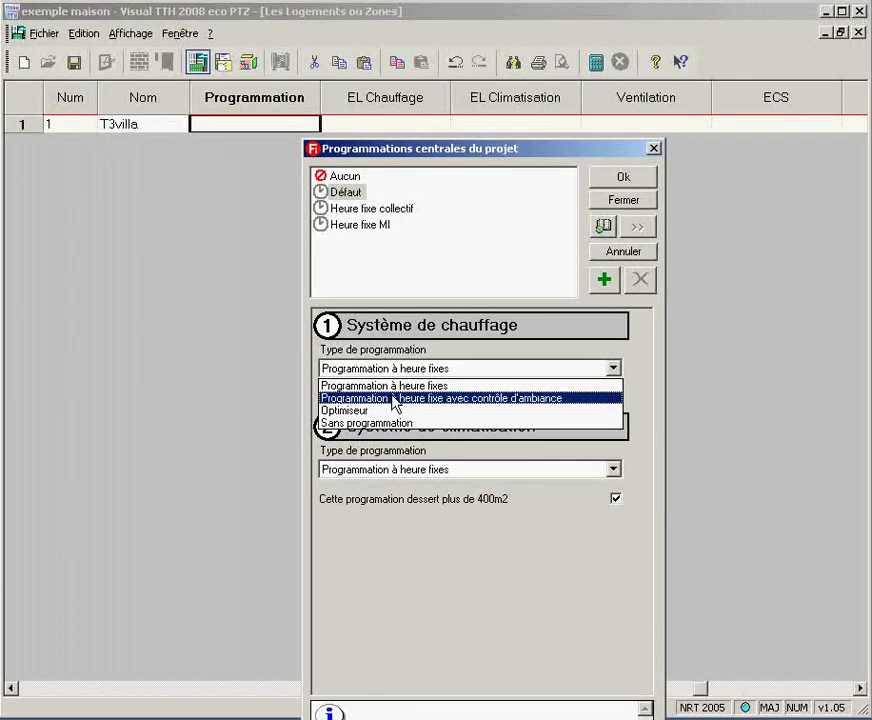
left_click(395, 399)
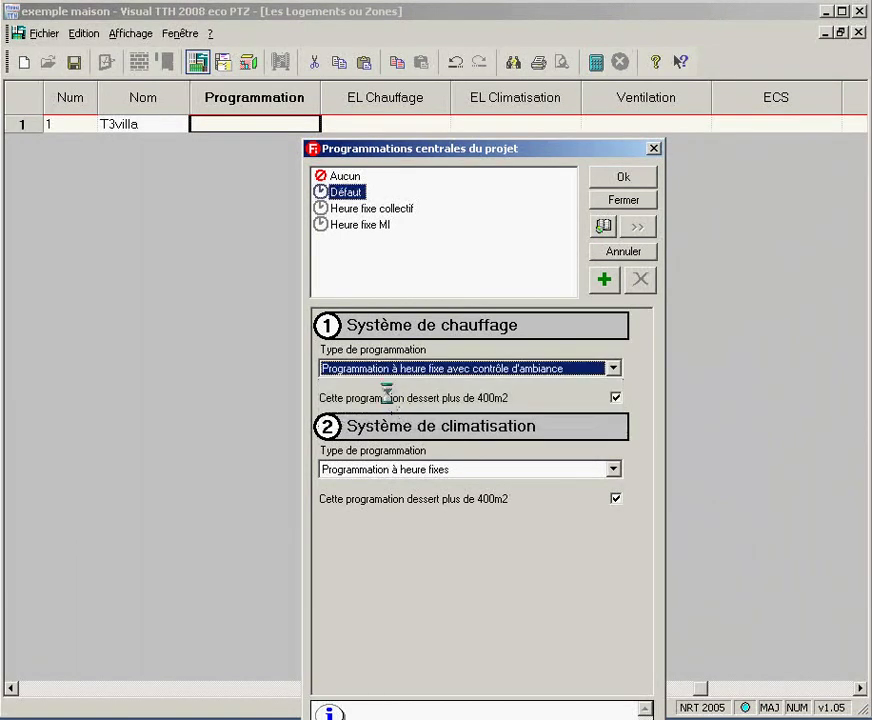
left_click(616, 397)
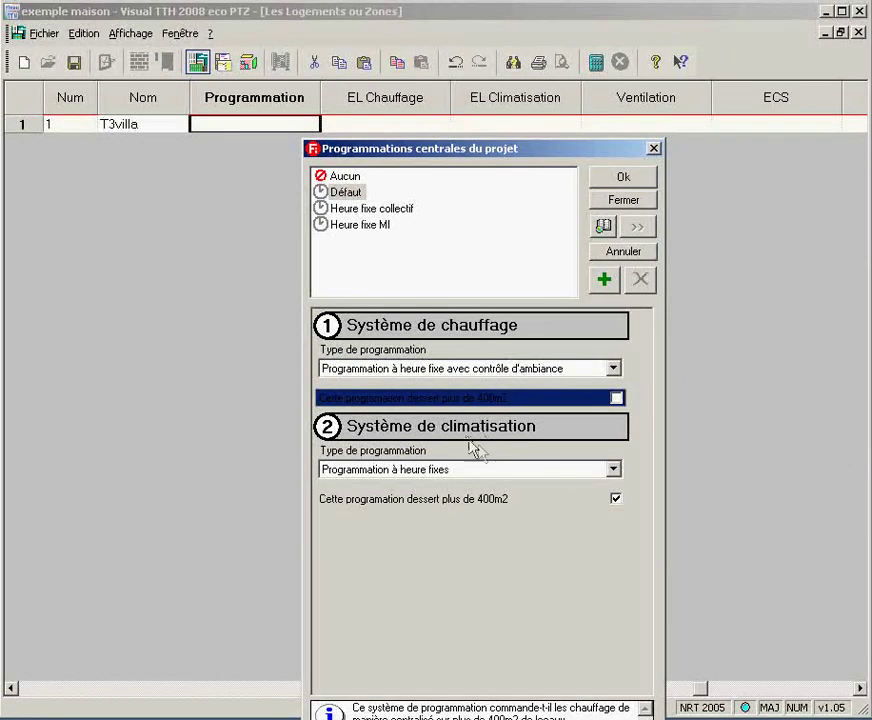
left_click(610, 177)
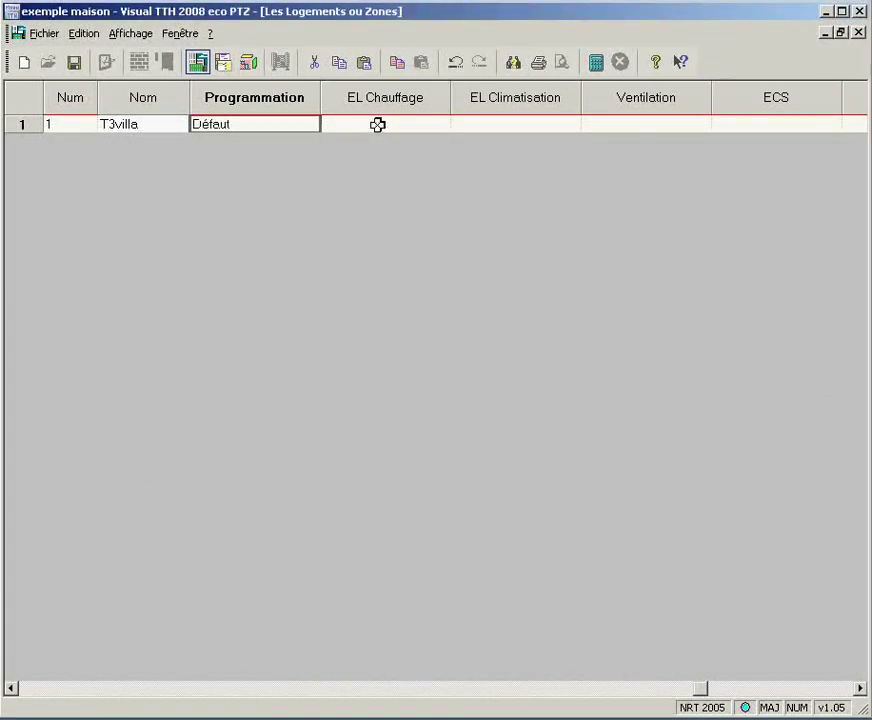
Step: Assign the EJ Directe heating emitter to T3villa, with a Radiateur / Panneau rayonnant terminal and certified integrated thermostat regulation
left_click(381, 130)
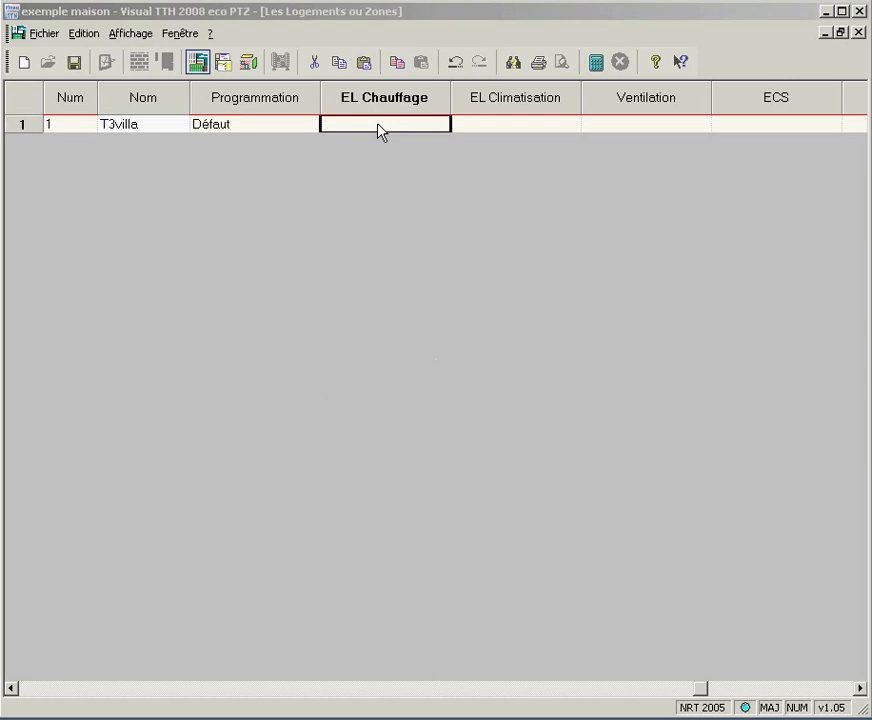
left_click(381, 130)
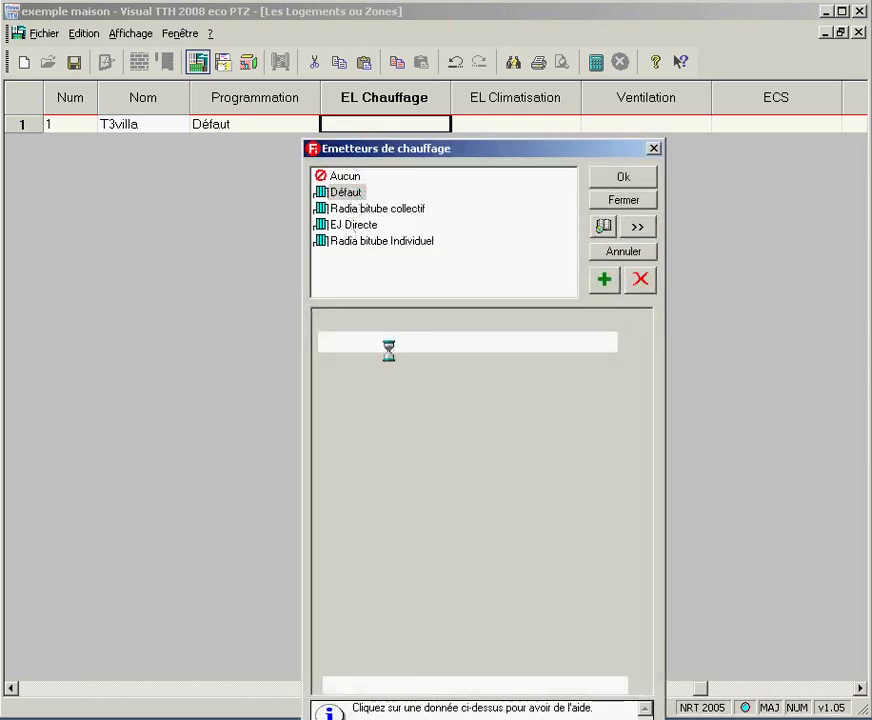
left_click(365, 226)
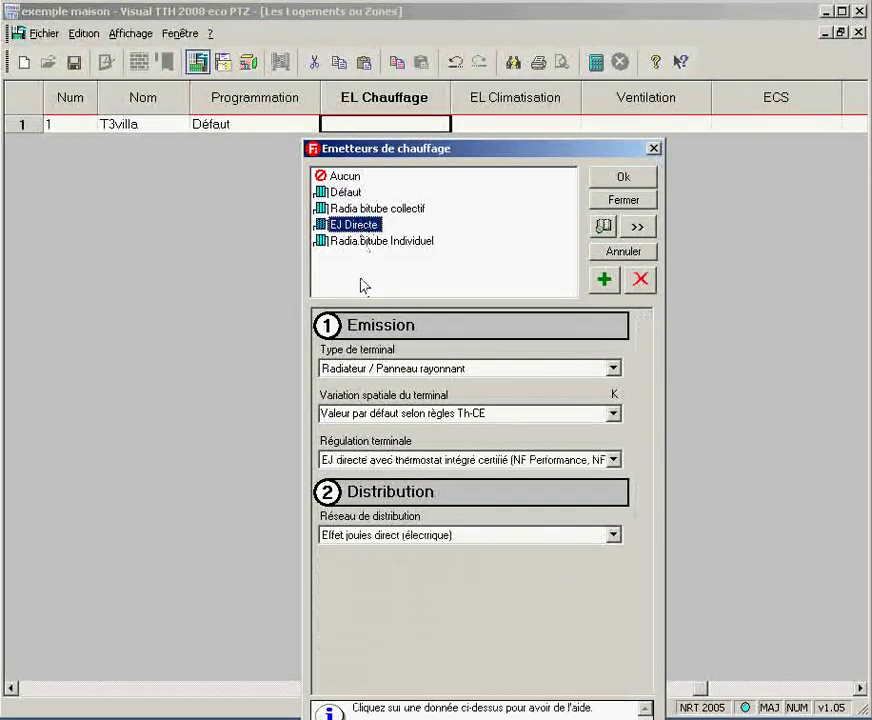
left_click(388, 370)
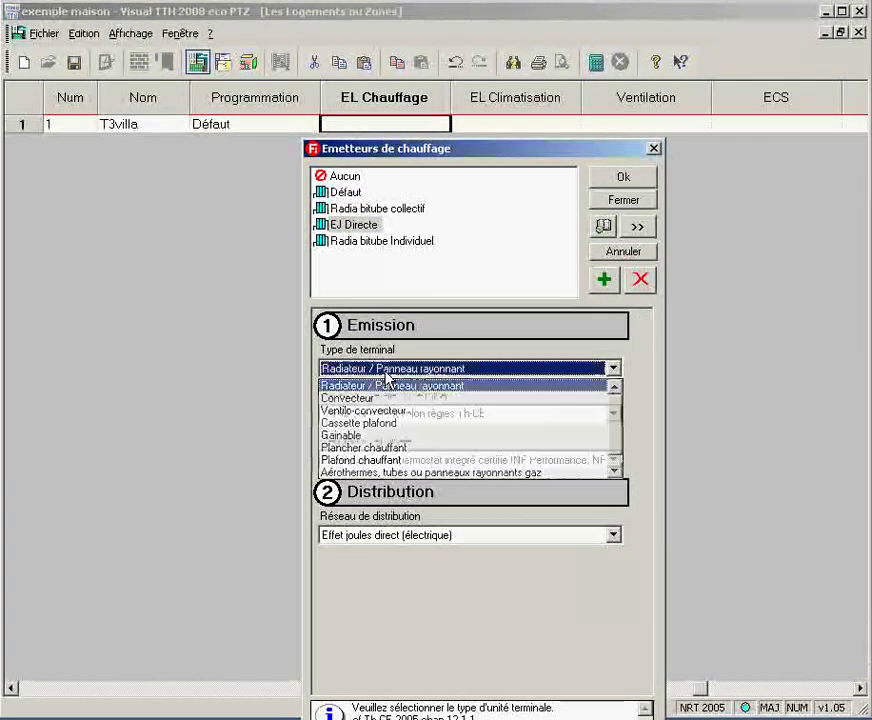
left_click(387, 380)
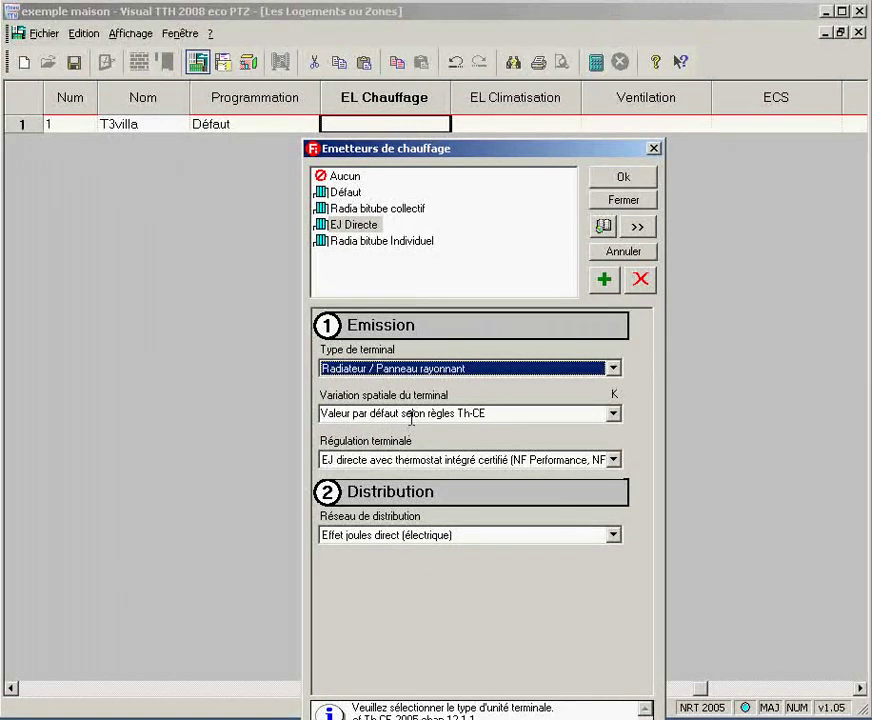
left_click(431, 463)
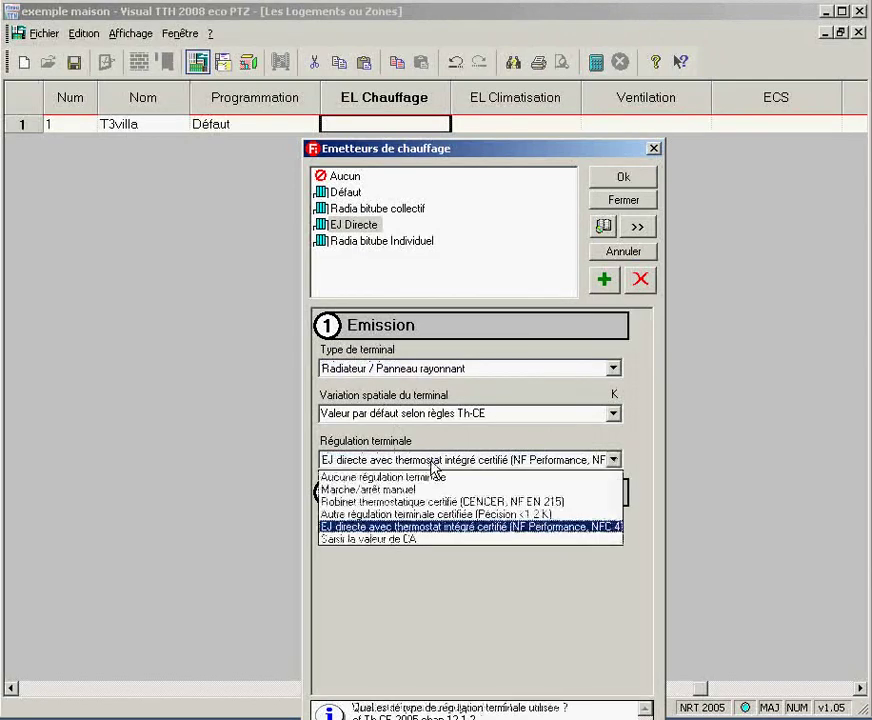
left_click(433, 464)
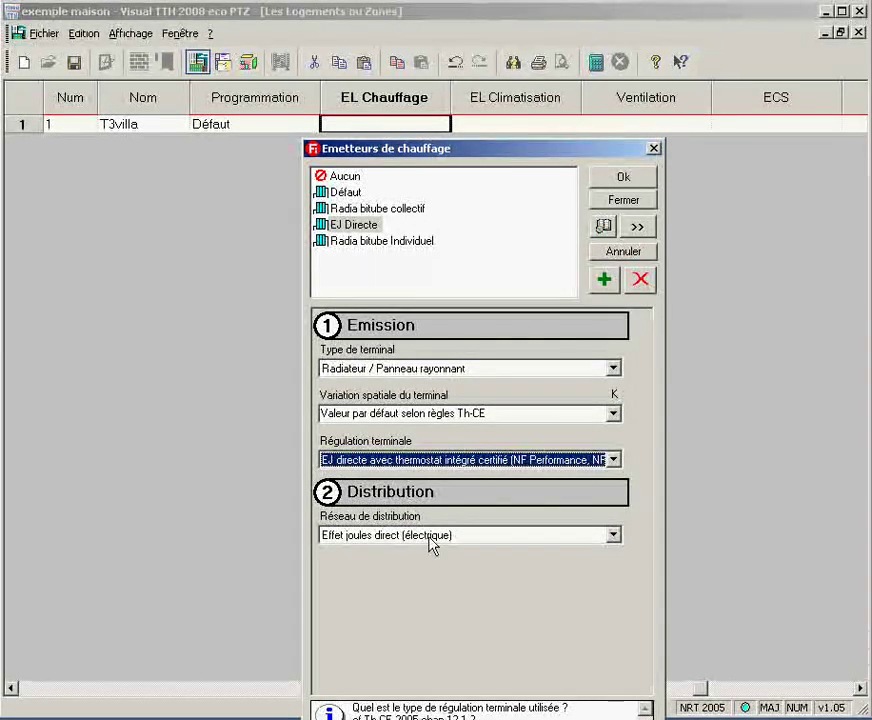
left_click(607, 184)
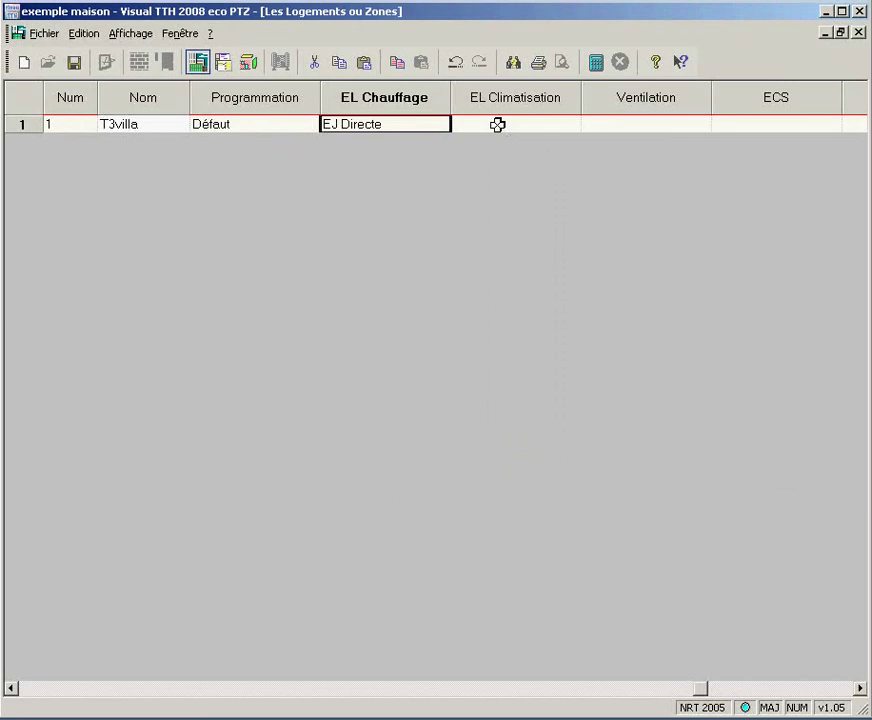
Step: Set T3villa's cooling emitter to Aucun
left_click(498, 125)
left_click(498, 130)
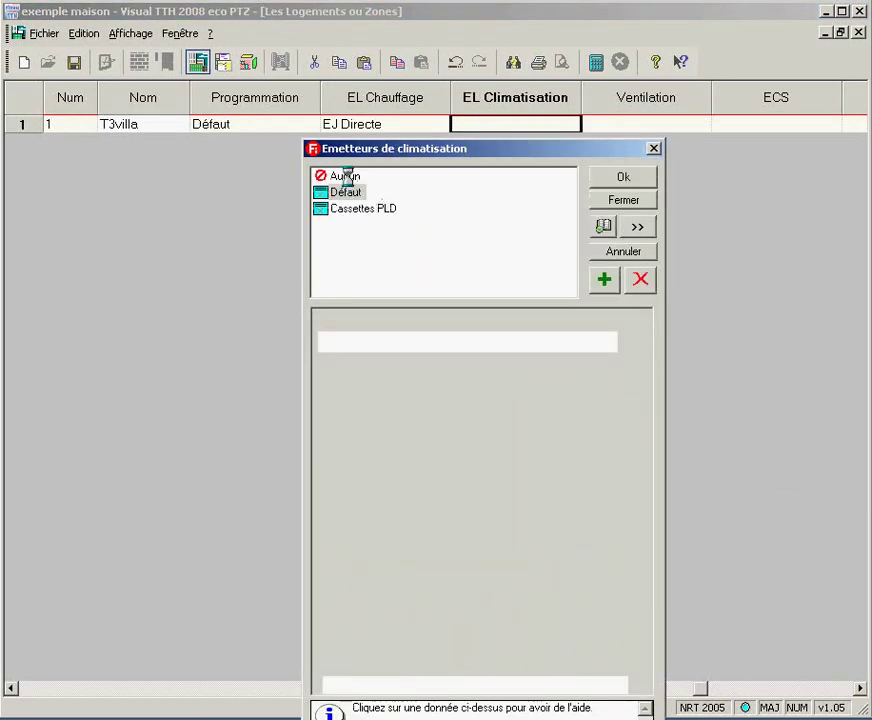
left_click(344, 176)
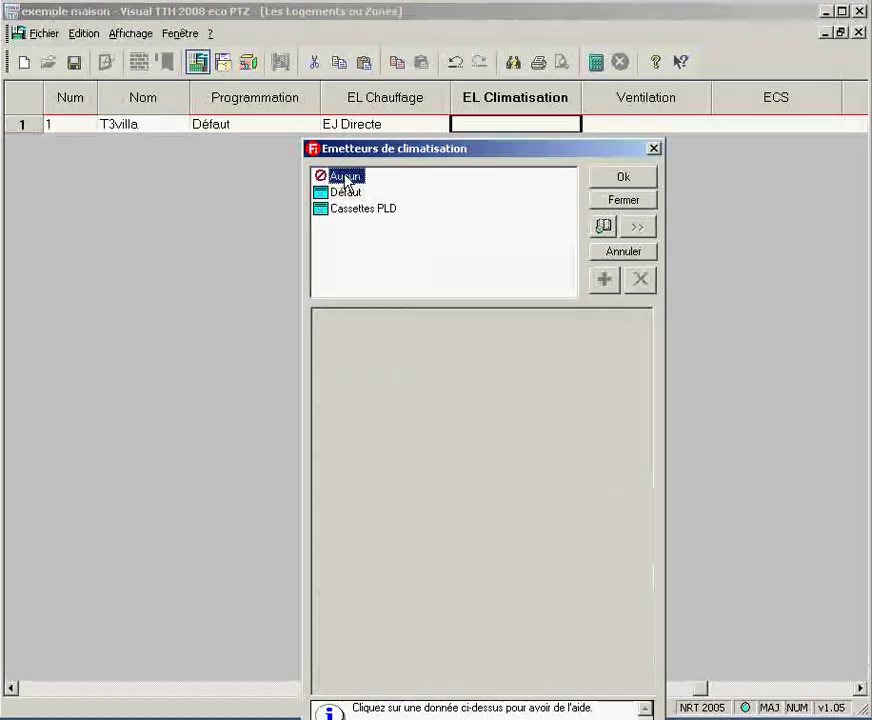
left_click(603, 180)
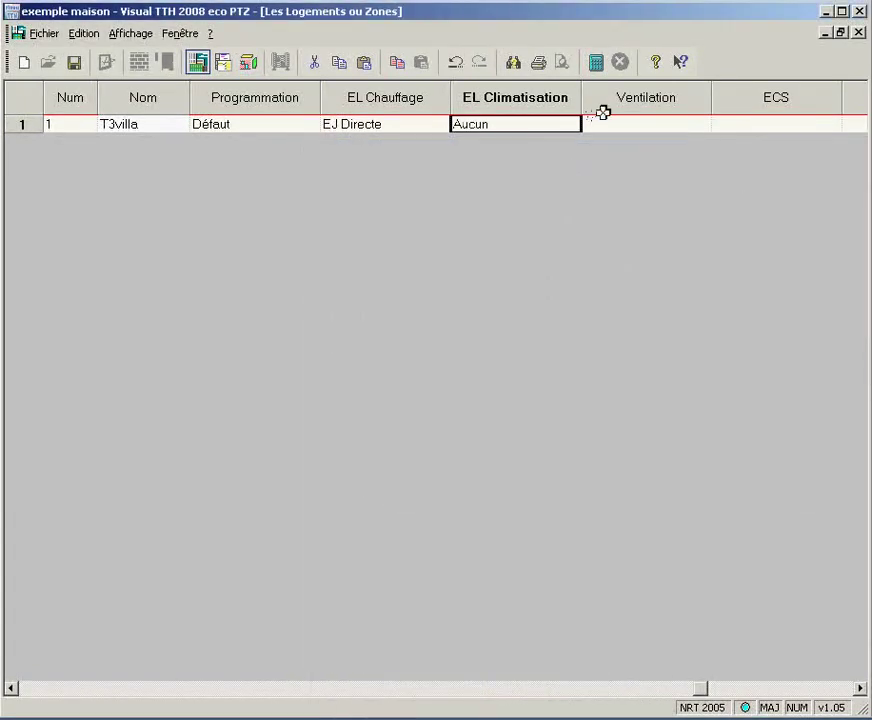
Step: Assign the Autoréglable logement ventilation system to T3villa after reviewing its extraction unit, network and airflow settings
left_click(602, 125)
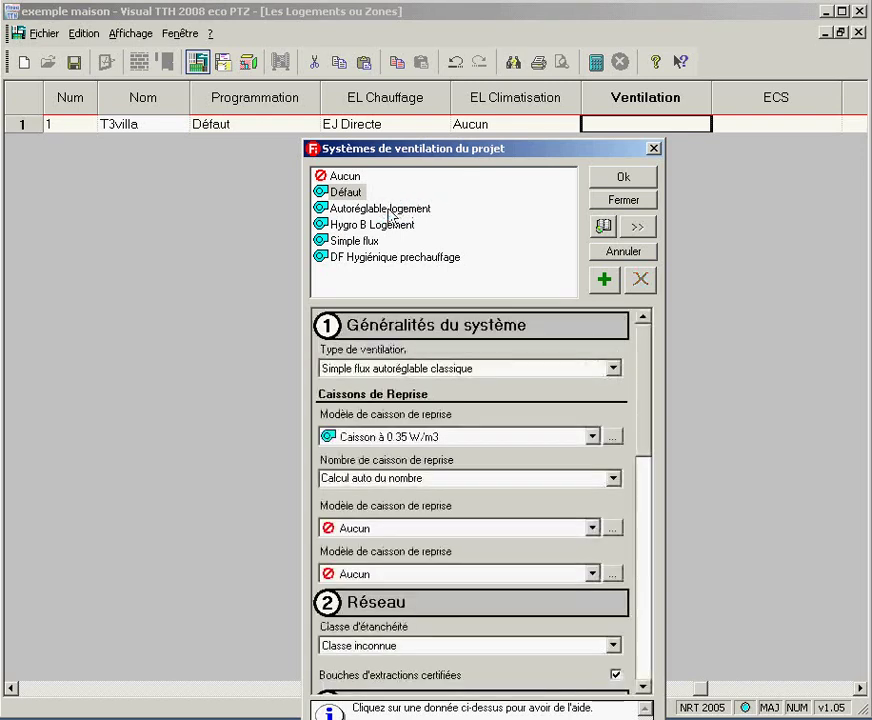
left_click(388, 209)
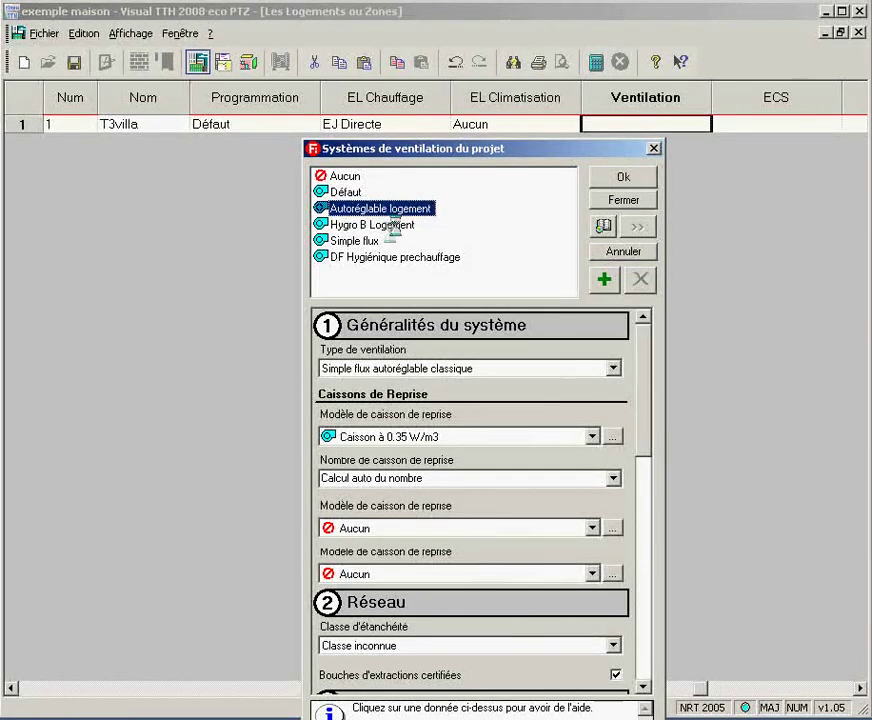
left_click(411, 445)
double_click(411, 445)
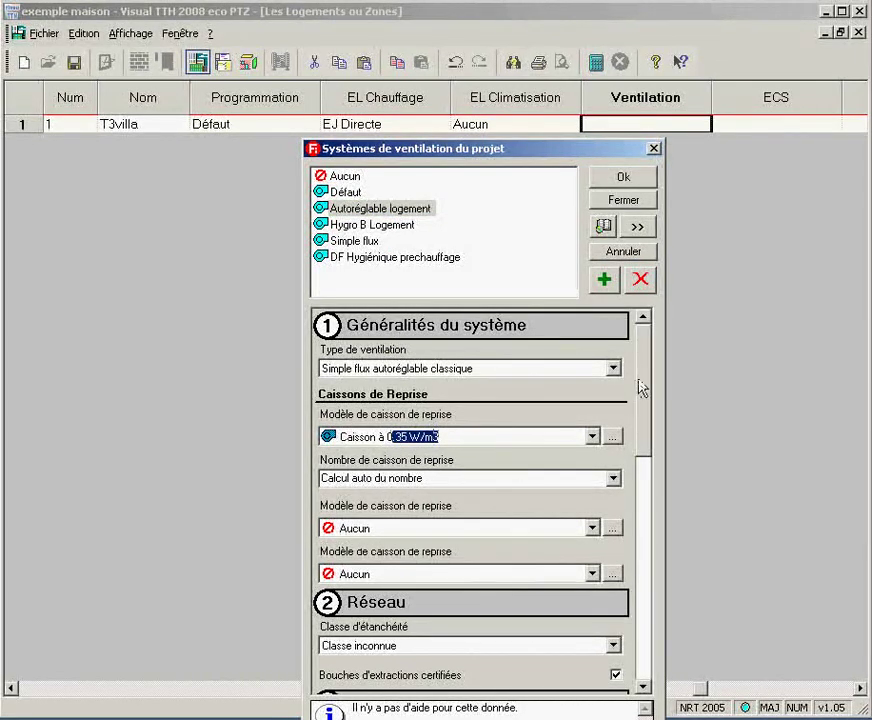
left_click_drag(645, 383, 576, 490)
left_click_drag(657, 505, 629, 609)
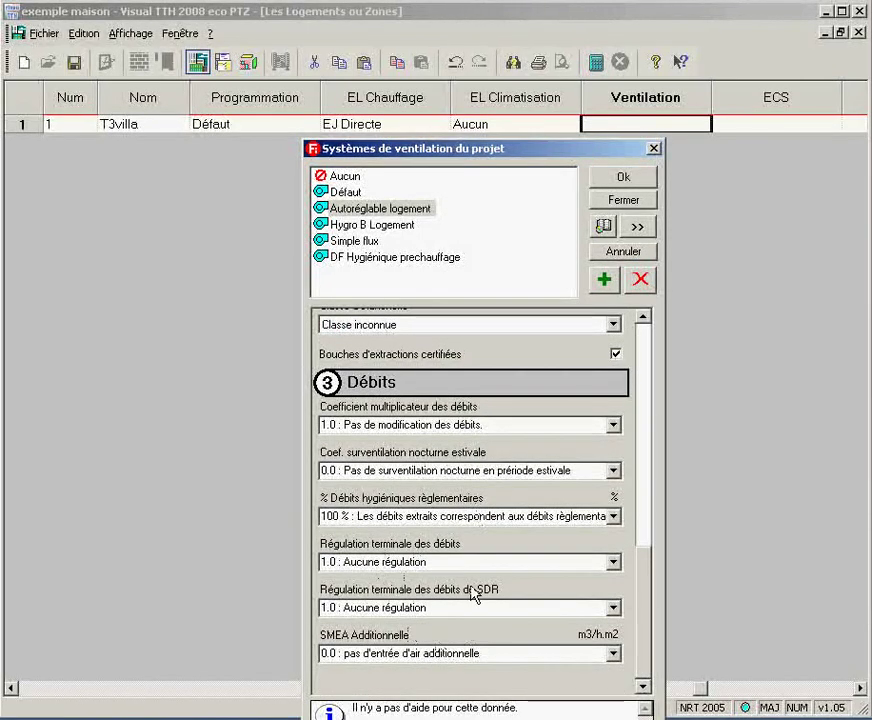
left_click(636, 182)
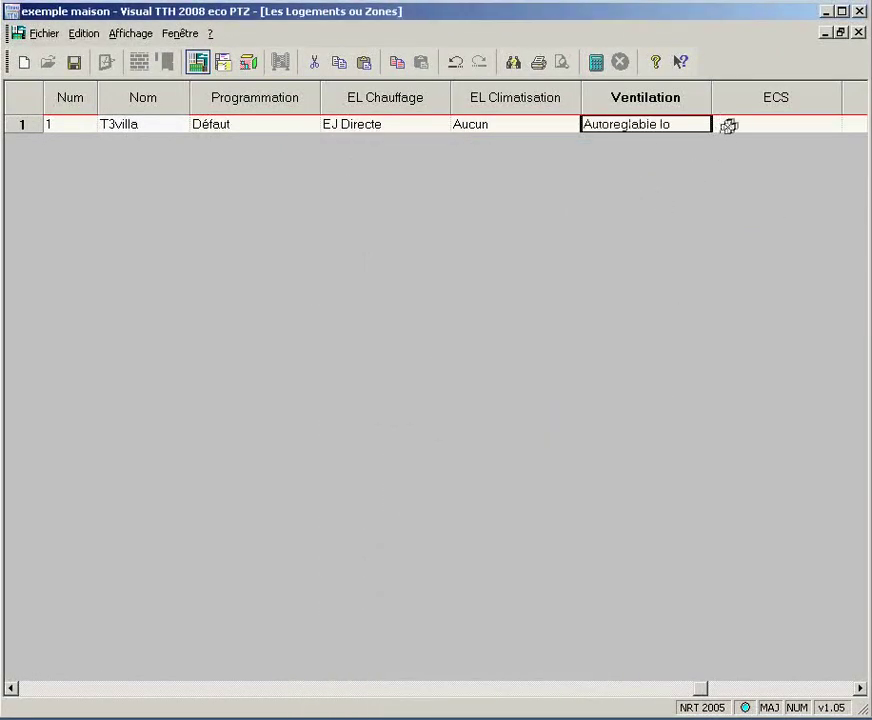
Step: Assign the ECS EJ indiv hot water system to T3villa after reviewing its Ballon Elec 200 L storage tank settings
left_click(743, 124)
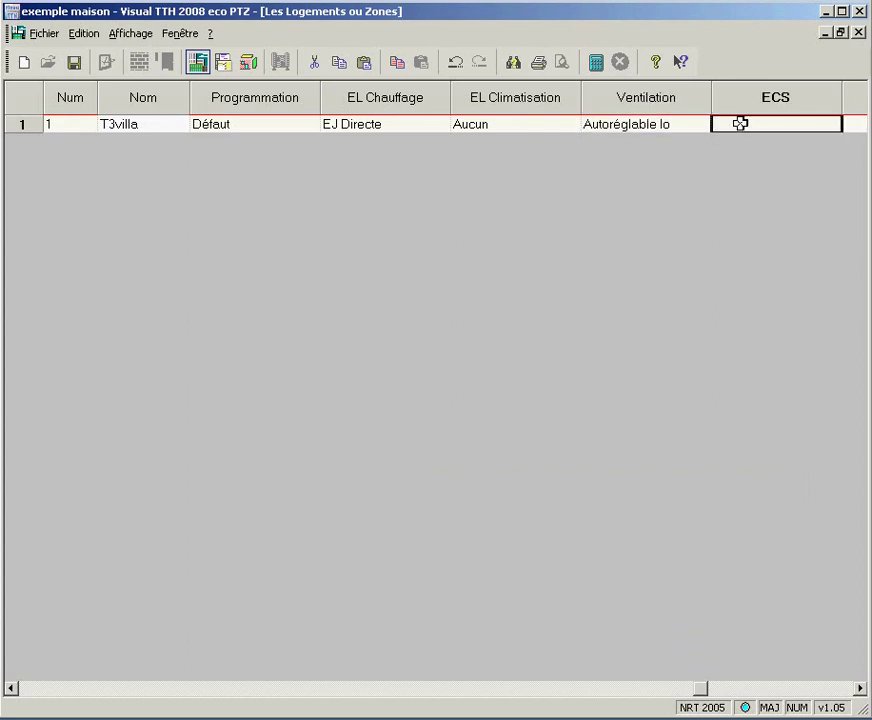
left_click(740, 124)
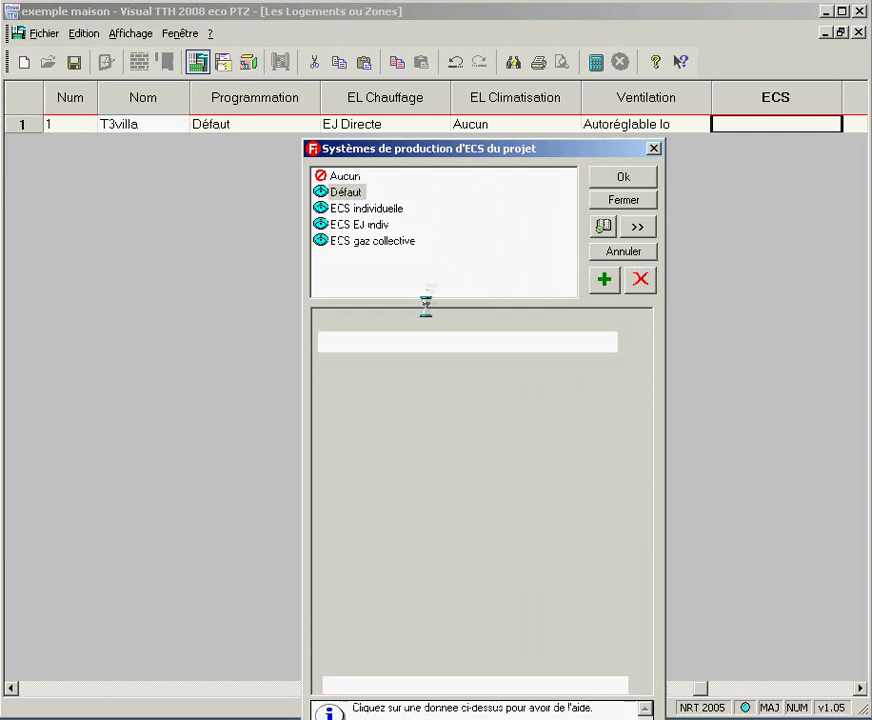
left_click(362, 224)
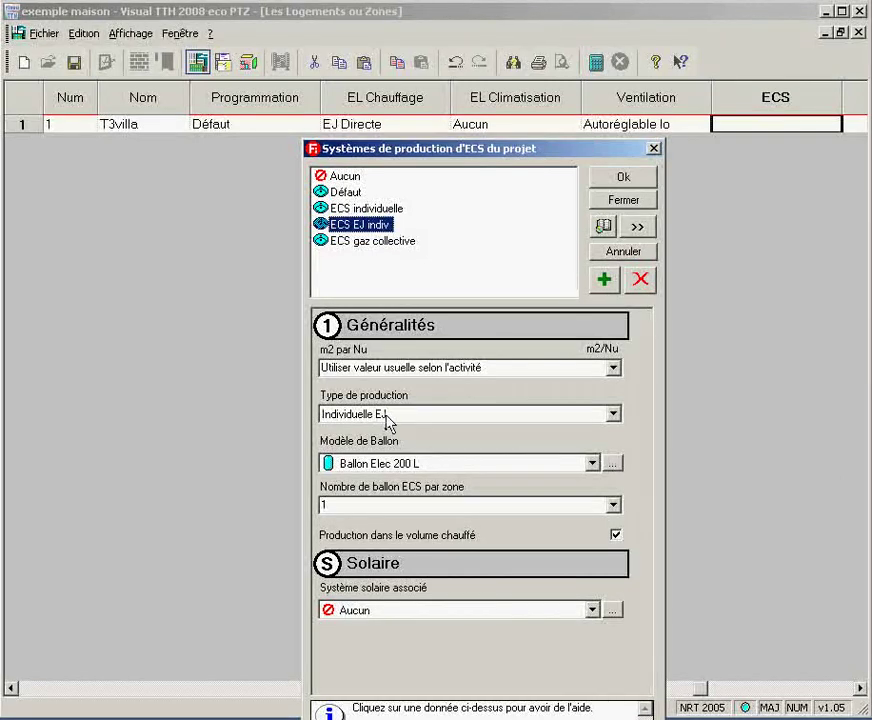
left_click(612, 464)
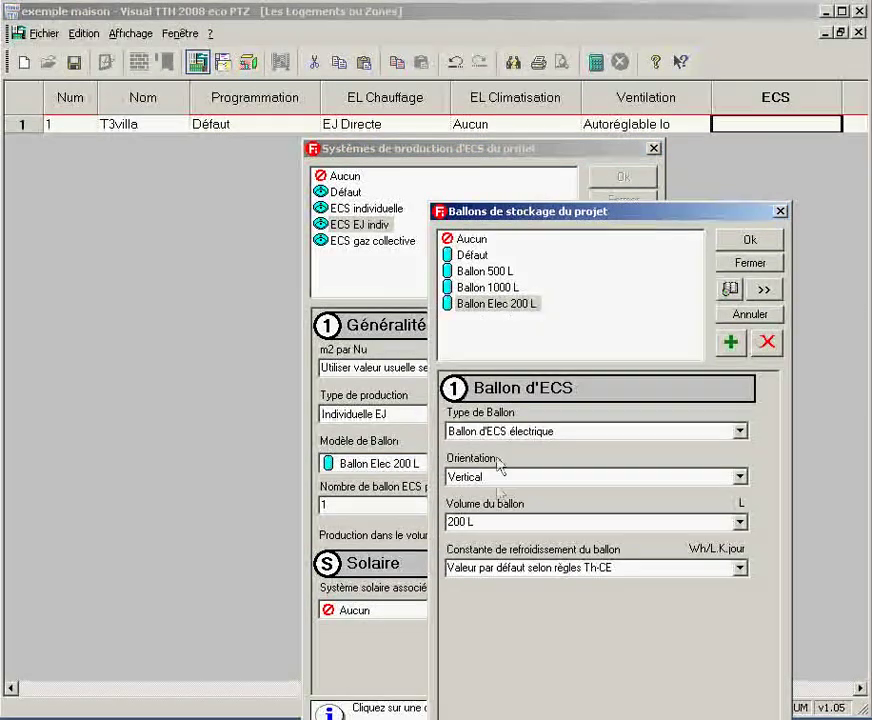
left_click(746, 243)
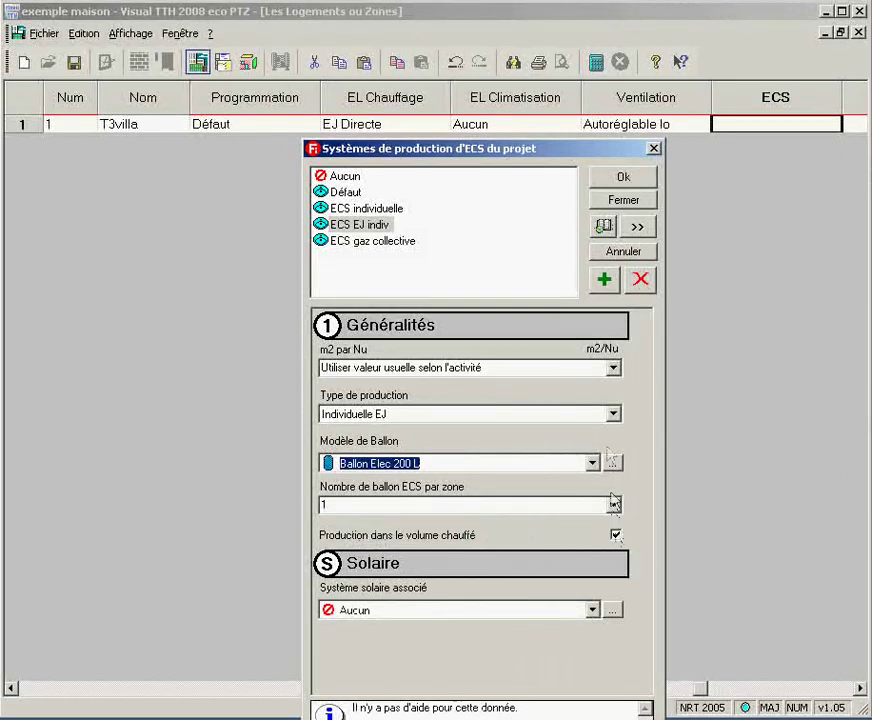
left_click(620, 180)
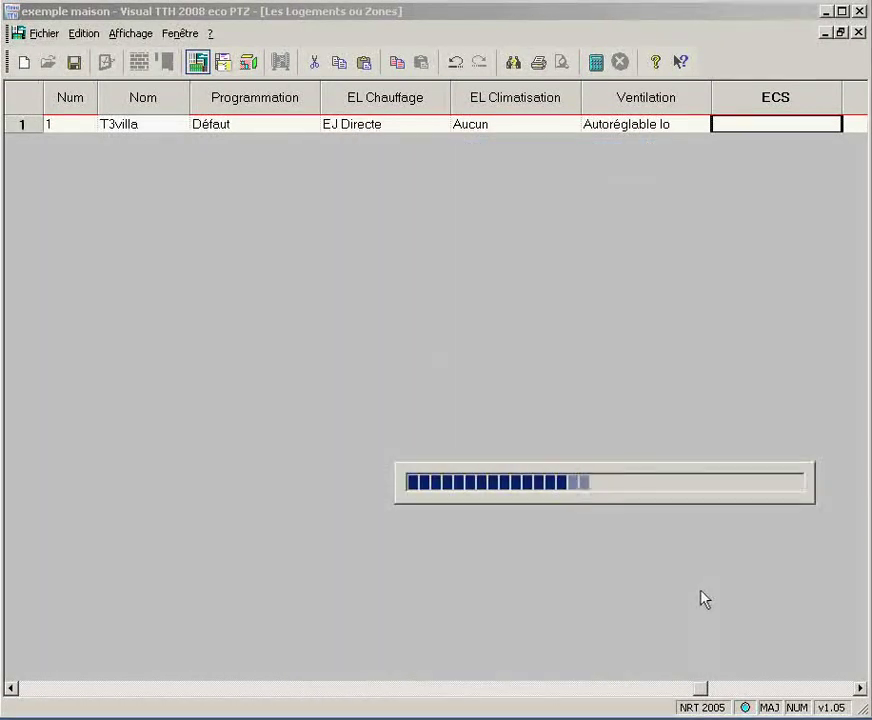
Step: Assign the Défaut lighting system to T3villa, keeping Interrupteur as the lighting control, and close the dwellings table
left_click(859, 688)
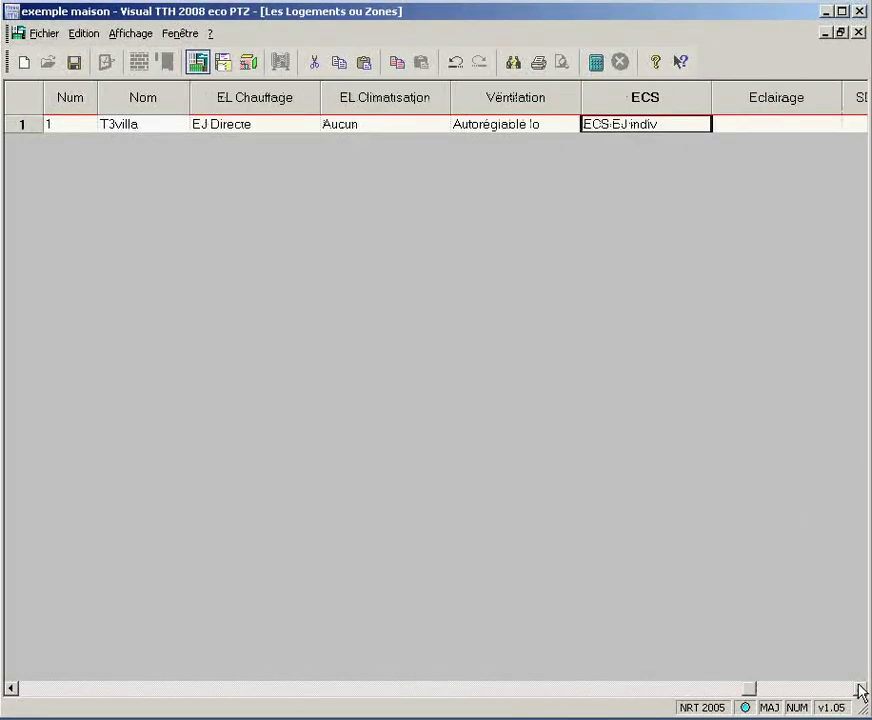
left_click(734, 123)
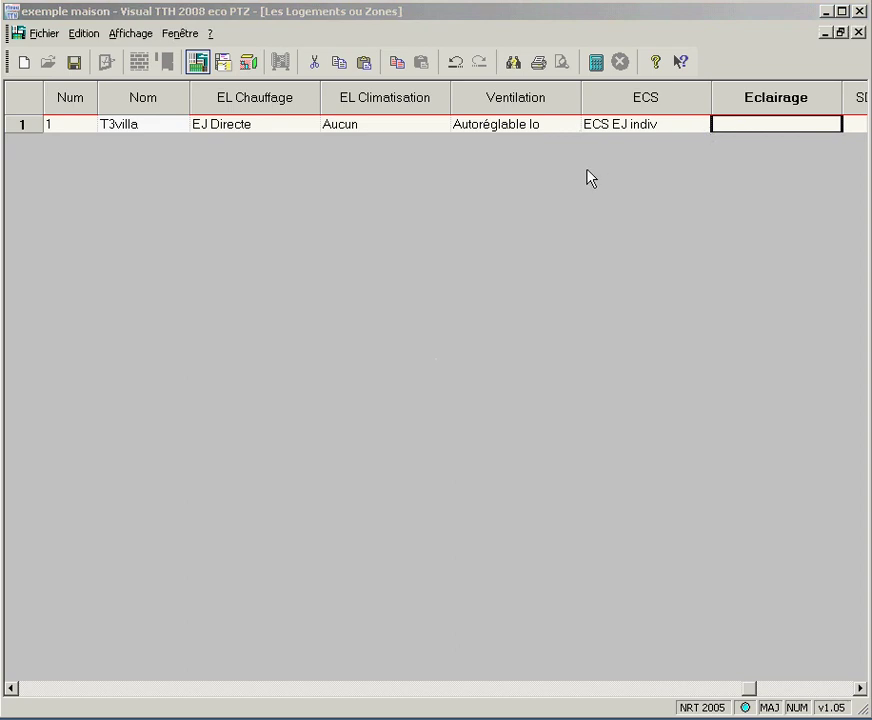
key("Return")
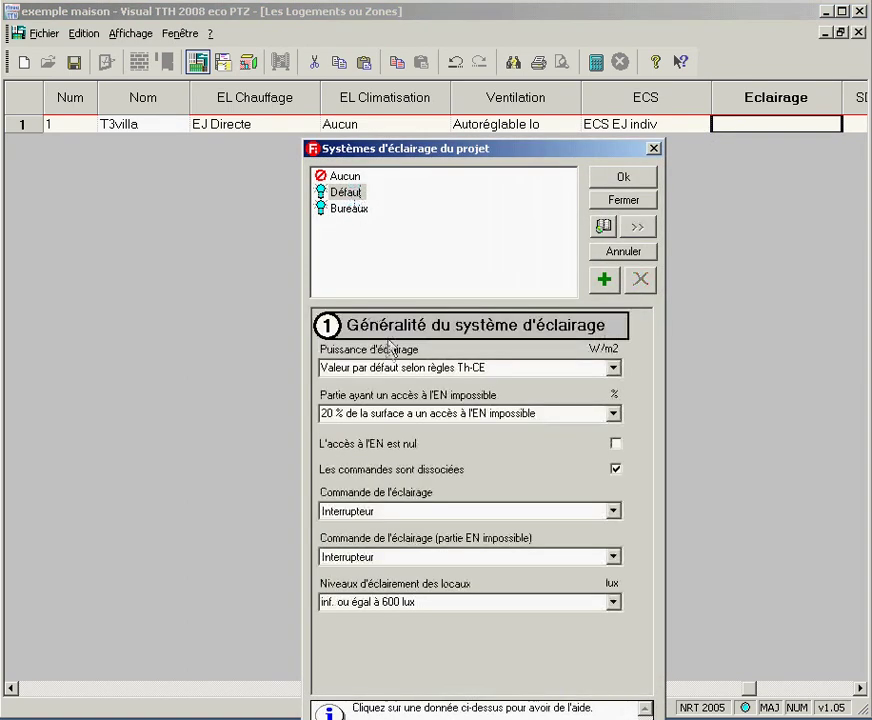
left_click(341, 367)
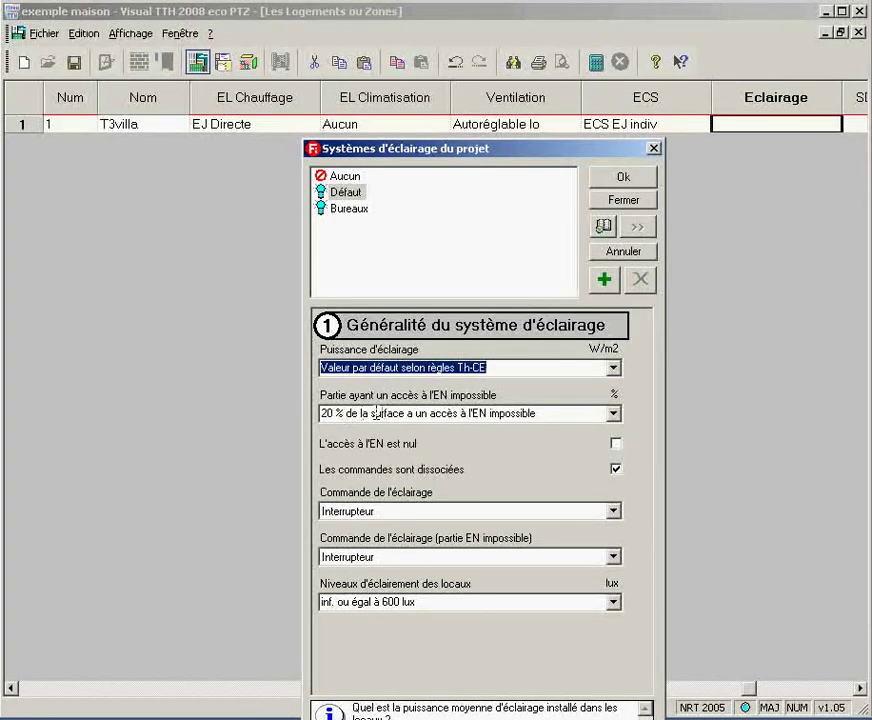
left_click(407, 511)
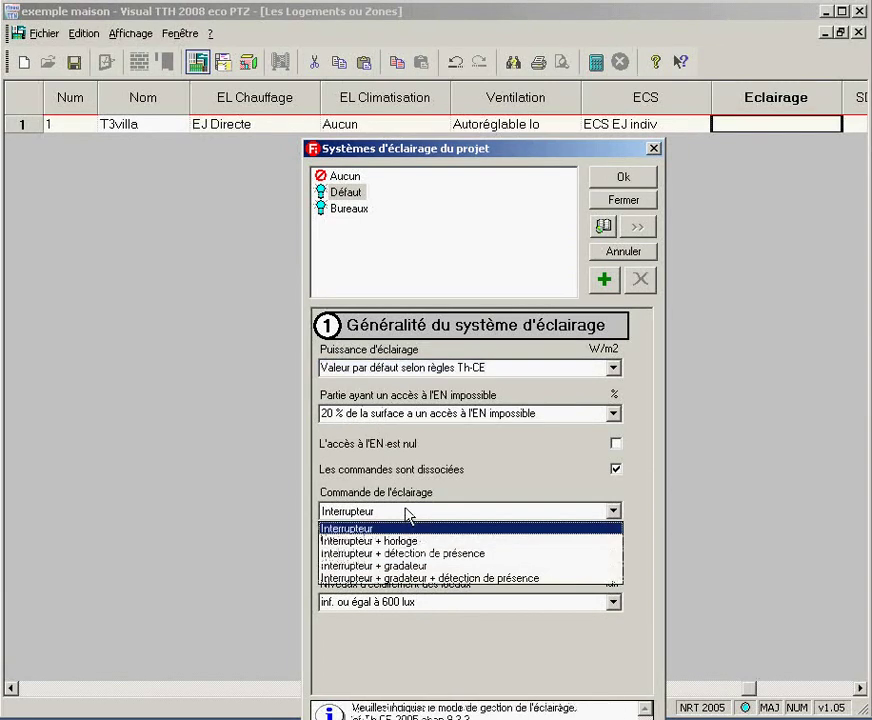
left_click(407, 511)
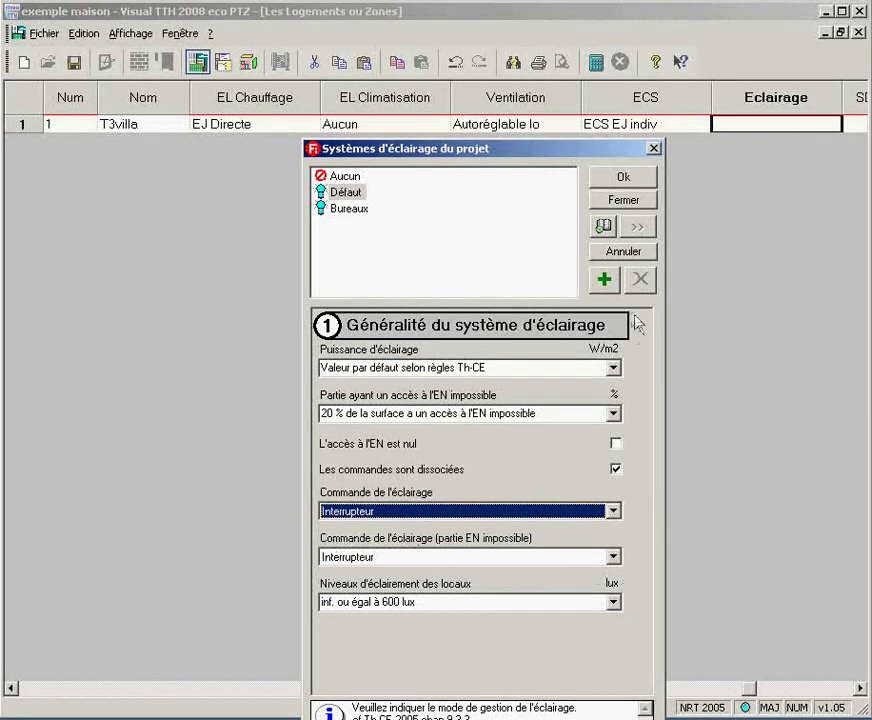
left_click(628, 180)
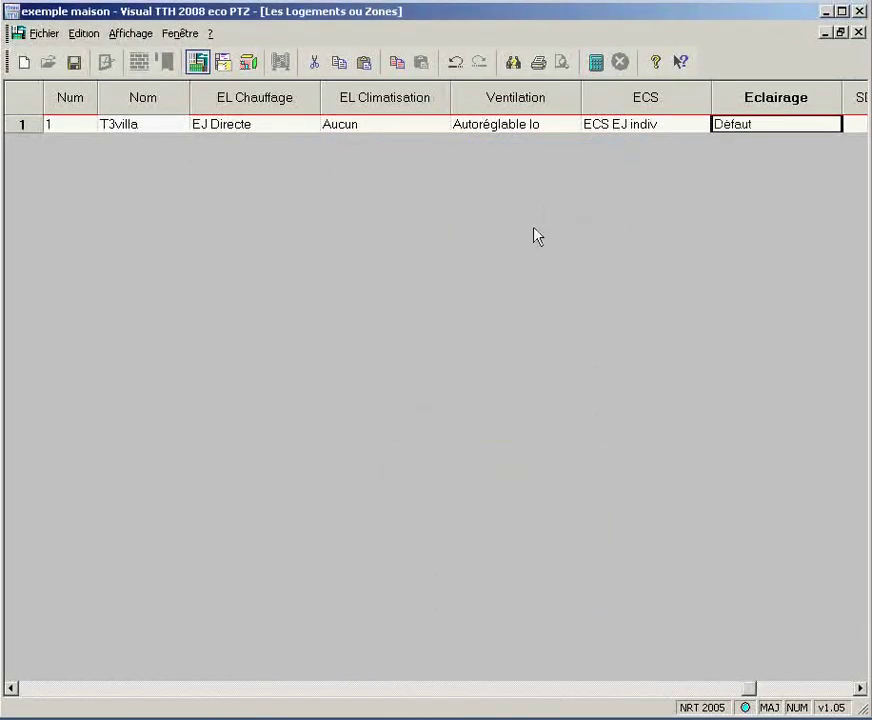
left_click(127, 689)
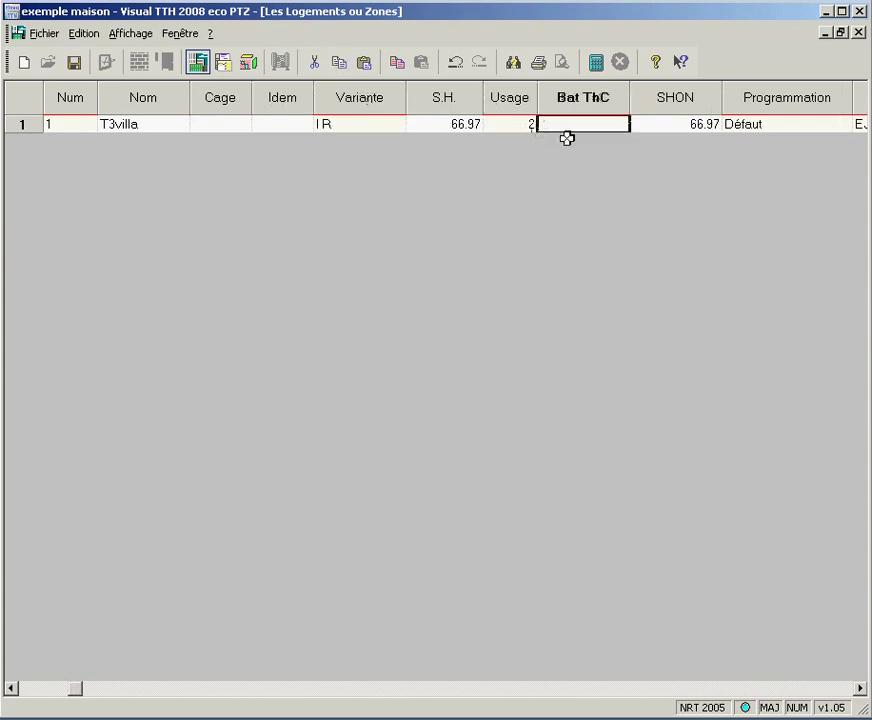
key("ctrl+F4")
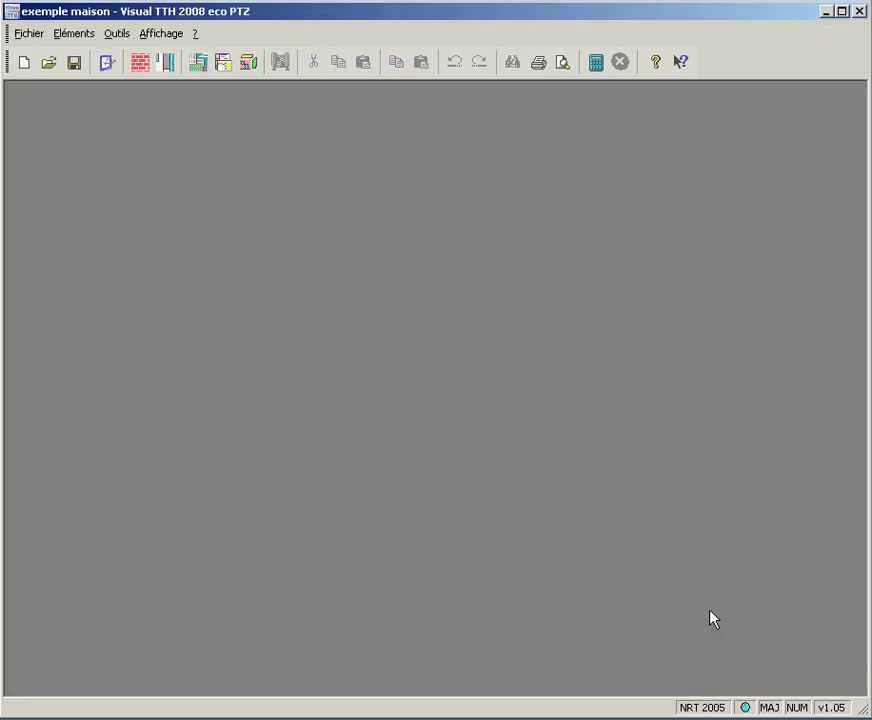
Step: Launch the Mes Calculs set with both the Renouvellement d'air and eco PTZ calculations included
left_click(203, 72)
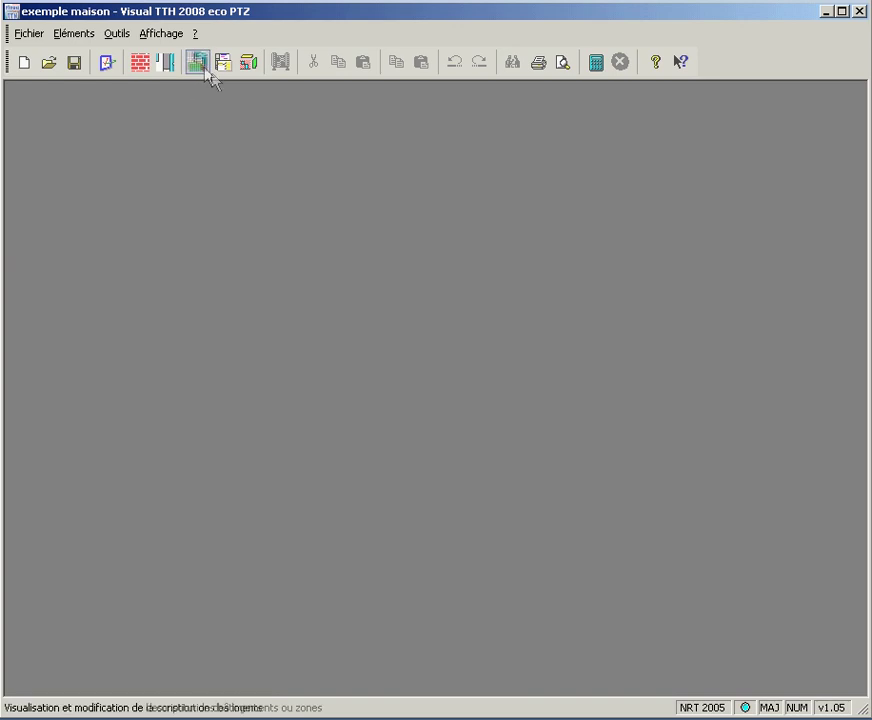
left_click(595, 62)
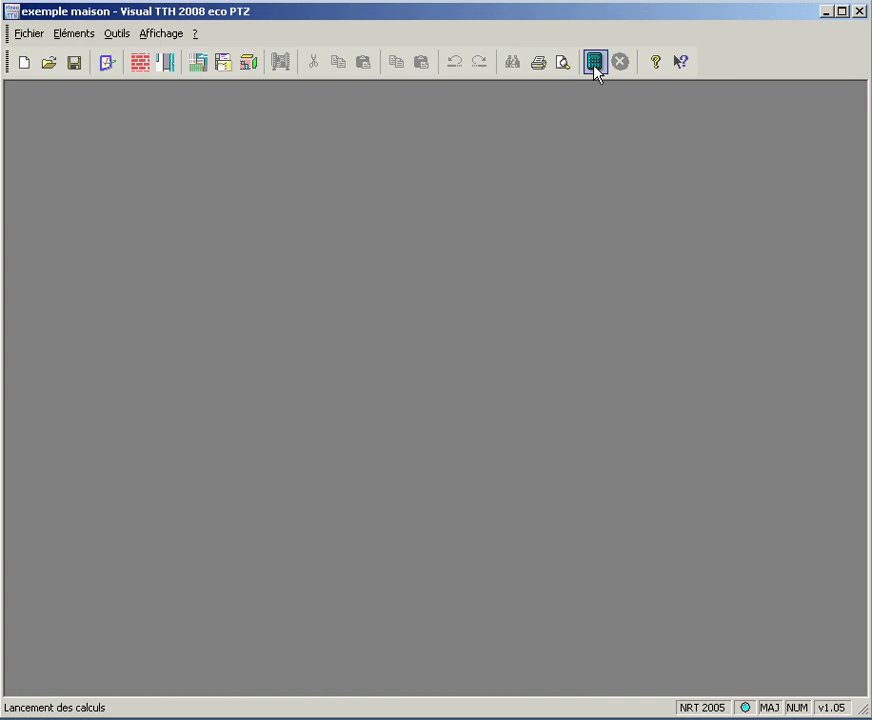
left_click(595, 64)
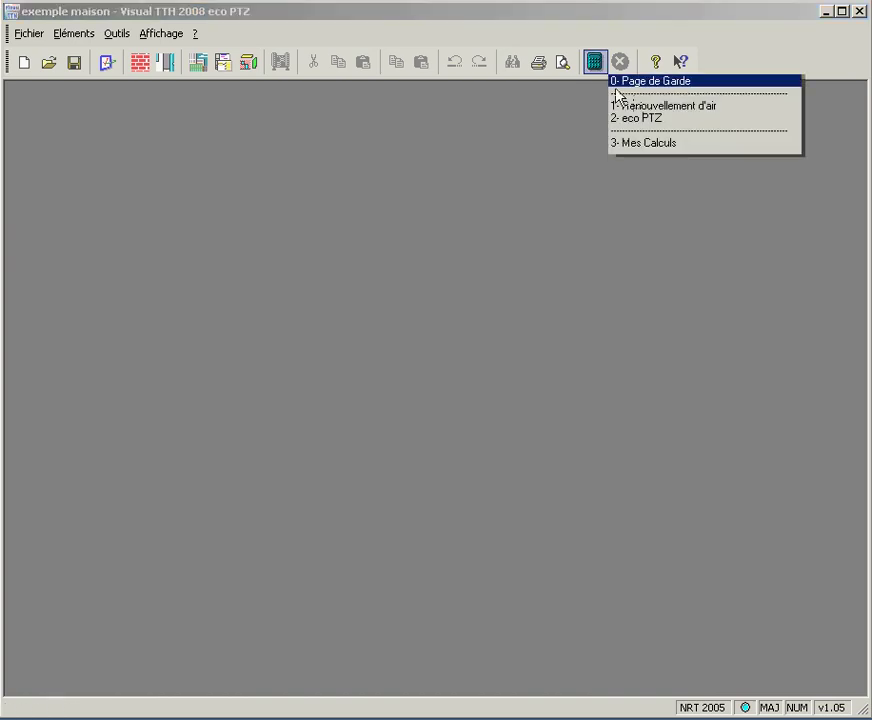
left_click(637, 145)
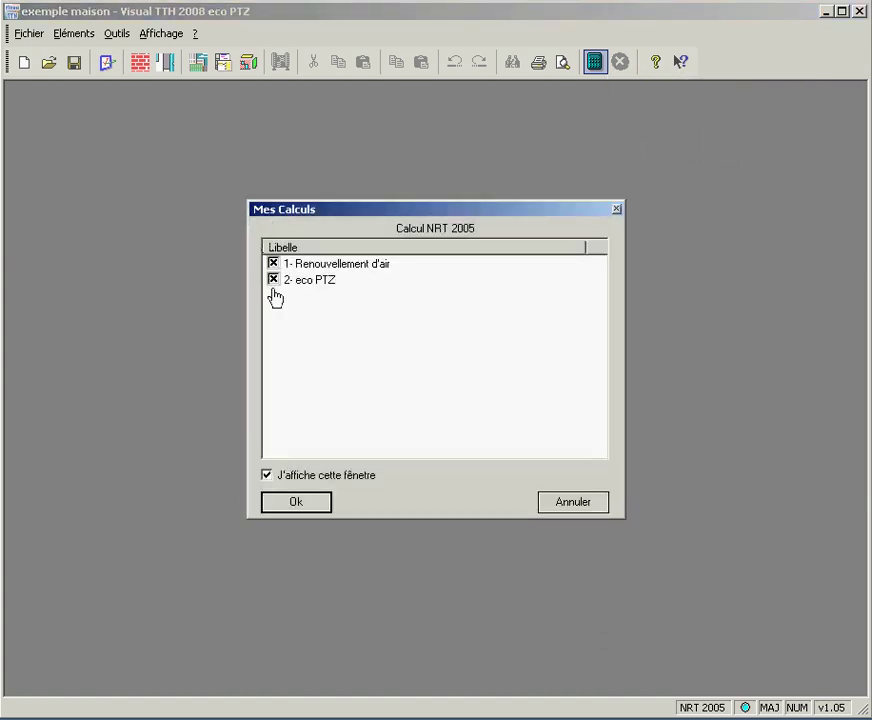
left_click(324, 266)
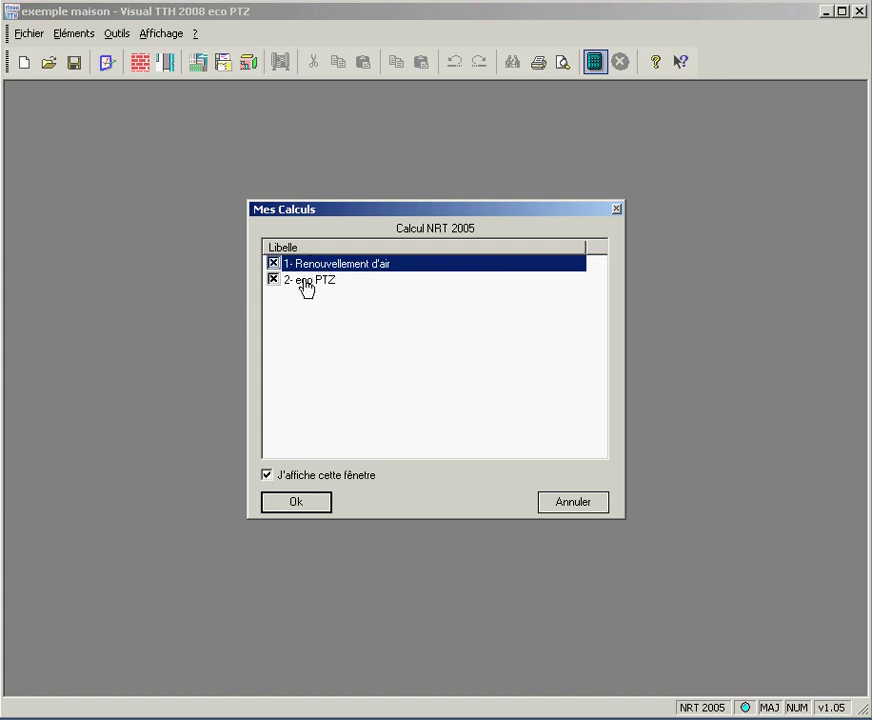
left_click(305, 284)
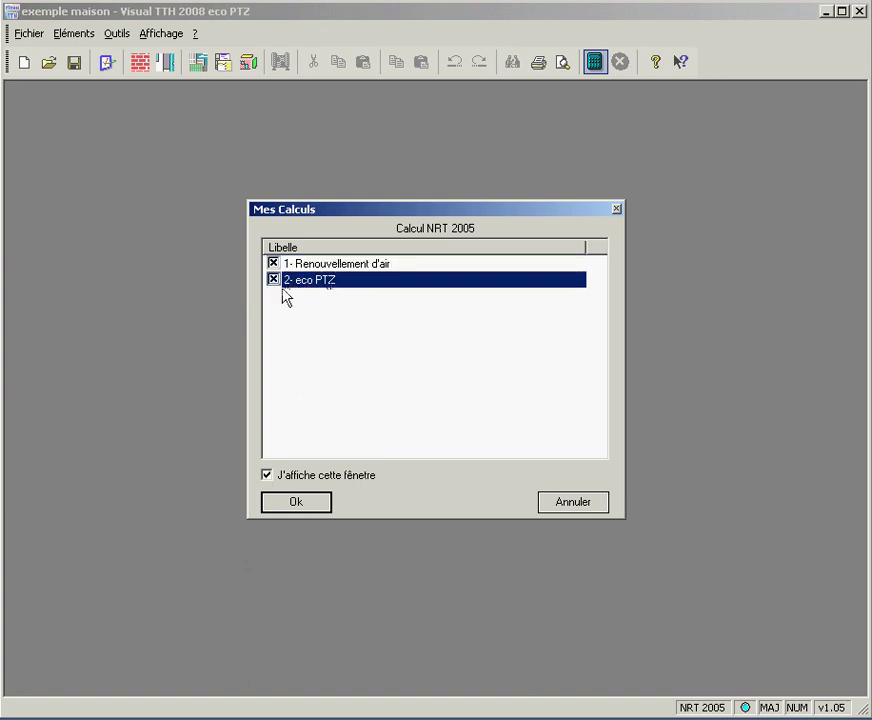
left_click(297, 503)
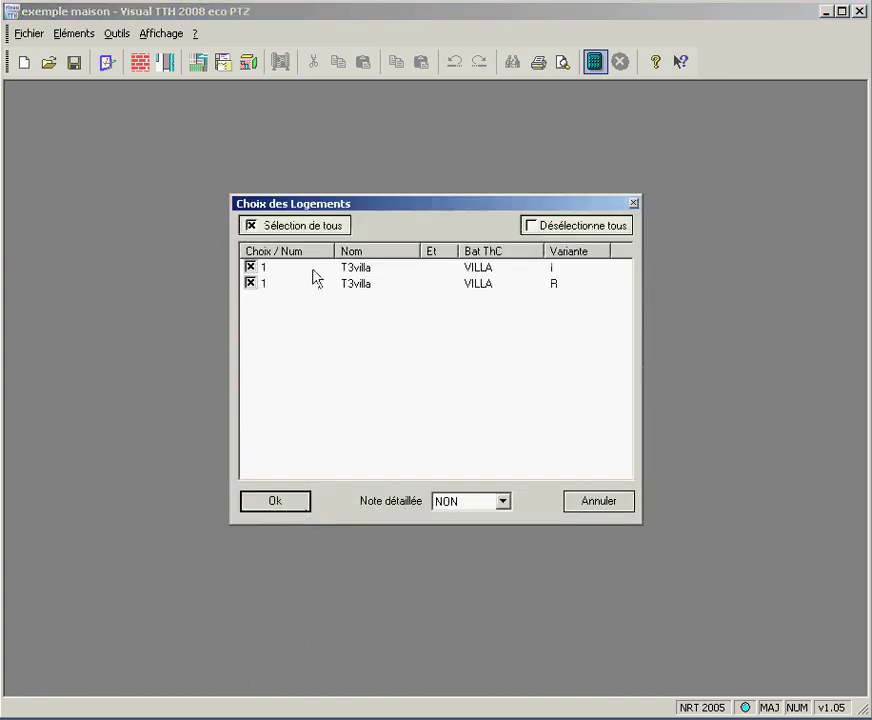
Step: Run the calculations for both the I and R variants of T3villa, with the detailed note set to NON
left_click(470, 268)
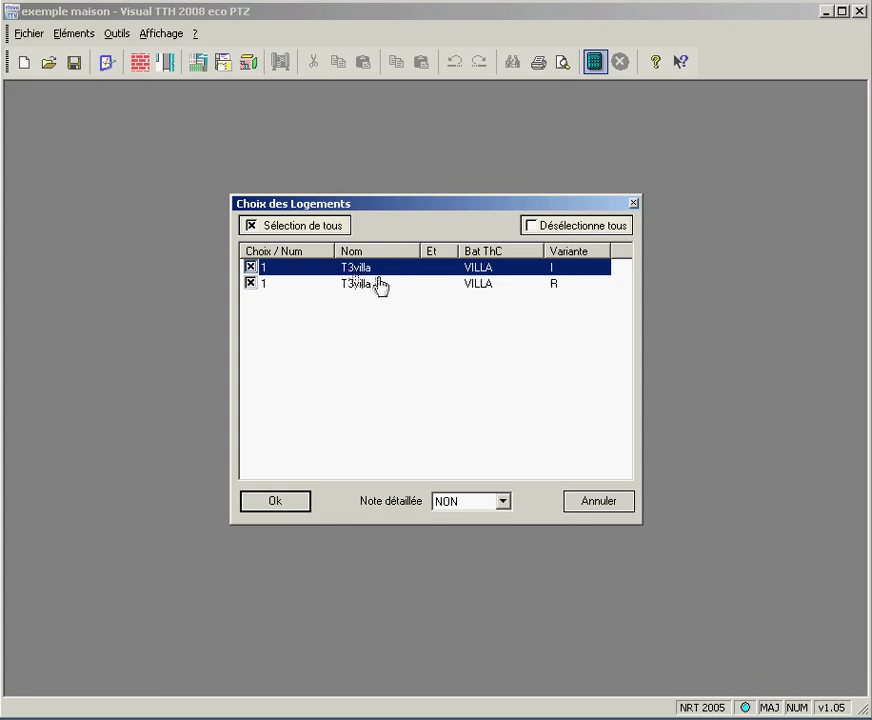
left_click(372, 285)
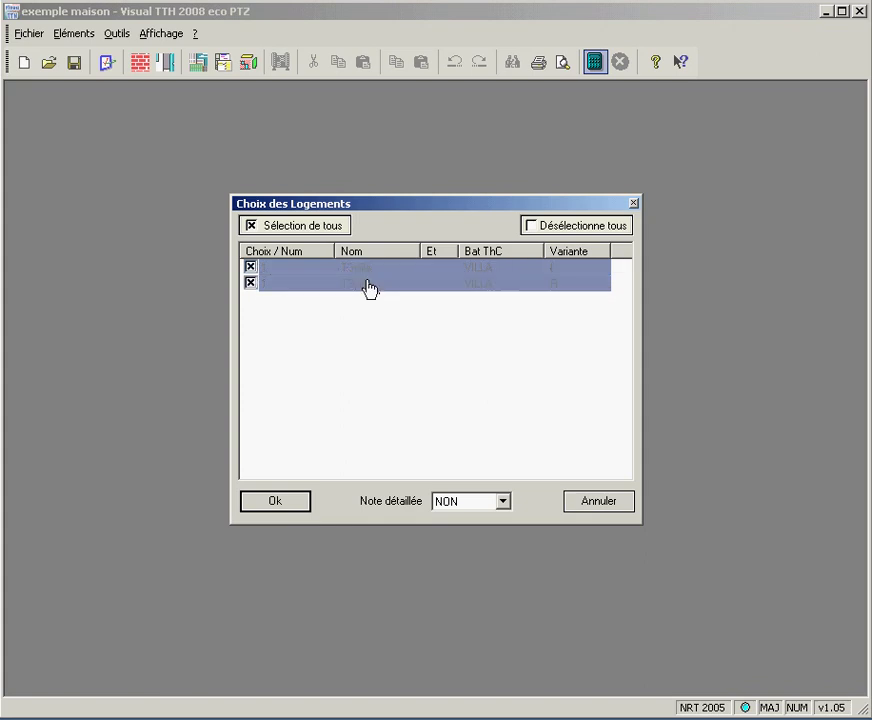
left_click(277, 503)
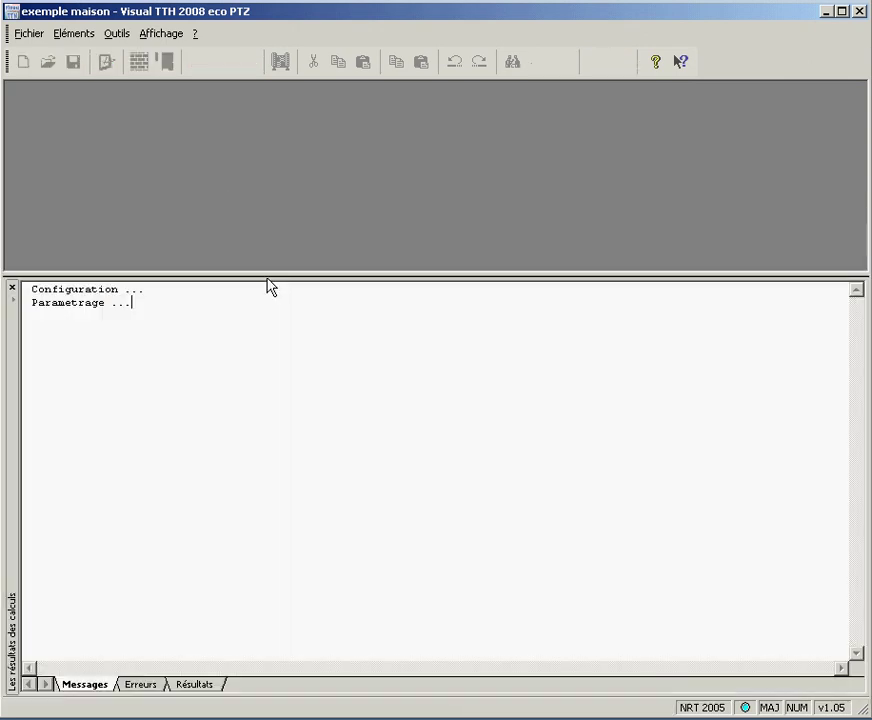
Step: Enlarge the calculation output area and examine the Cep results for the initial and renovated VILLA building
left_click_drag(260, 237, 261, 185)
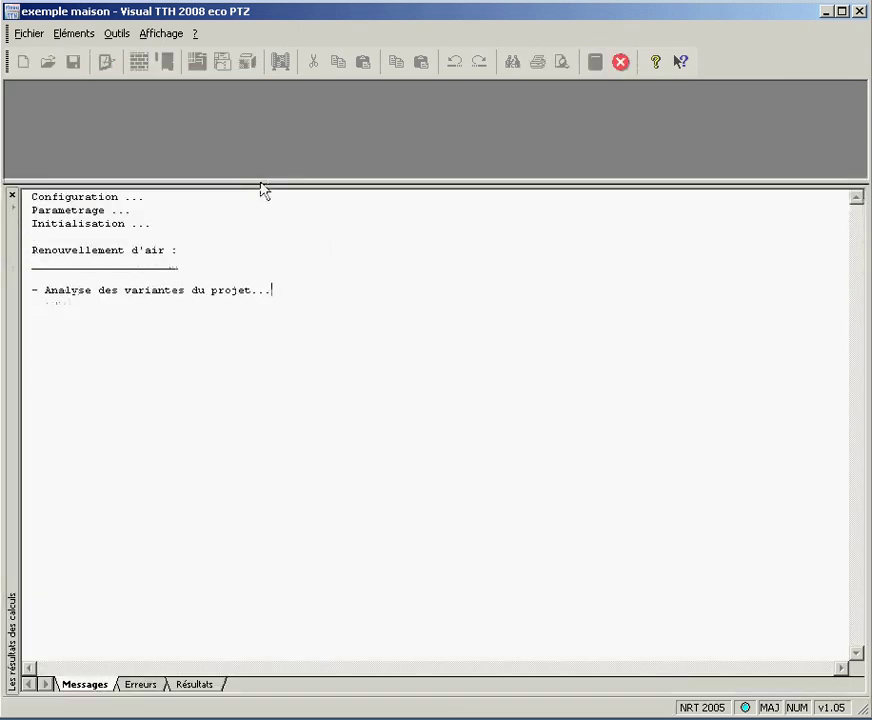
left_click(182, 688)
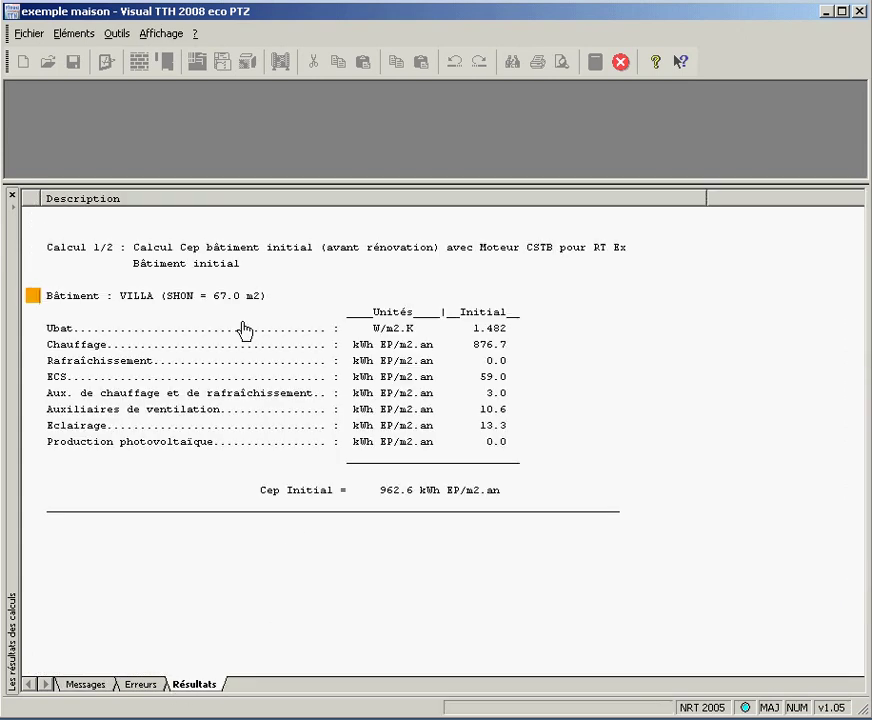
left_click(318, 490)
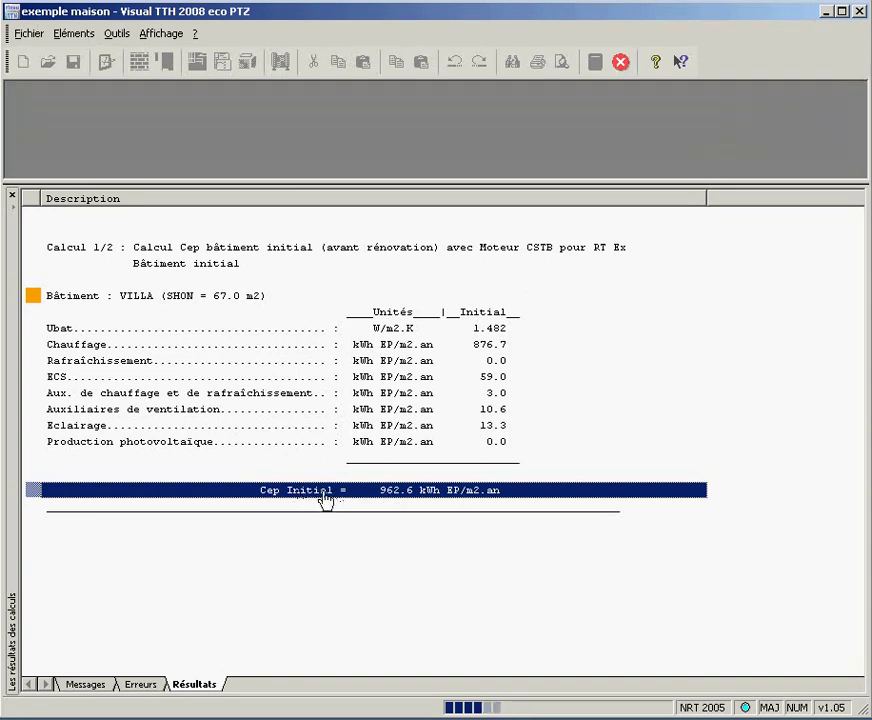
left_click(378, 346)
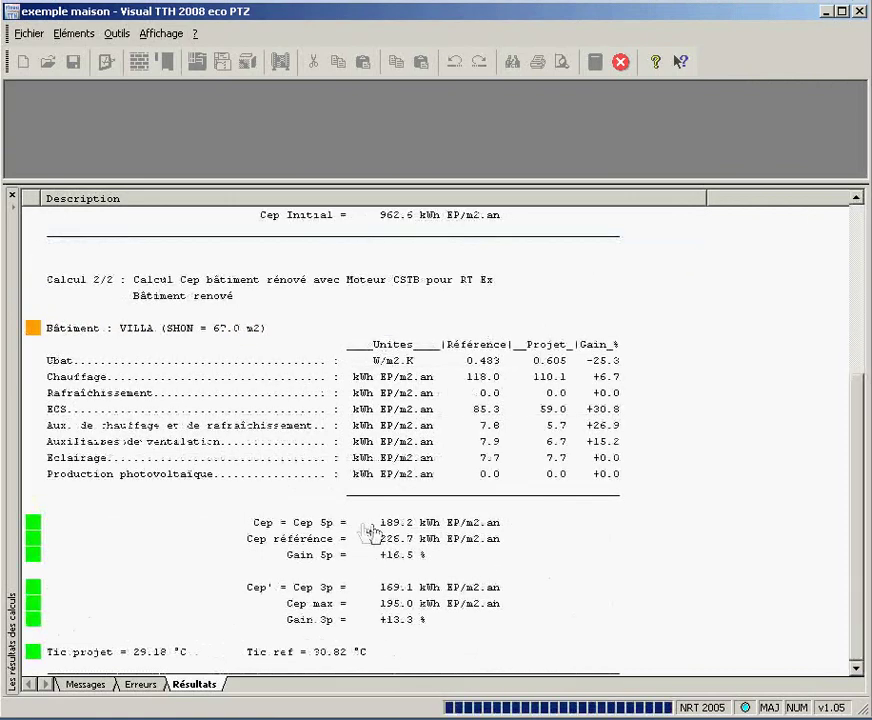
left_click(384, 523)
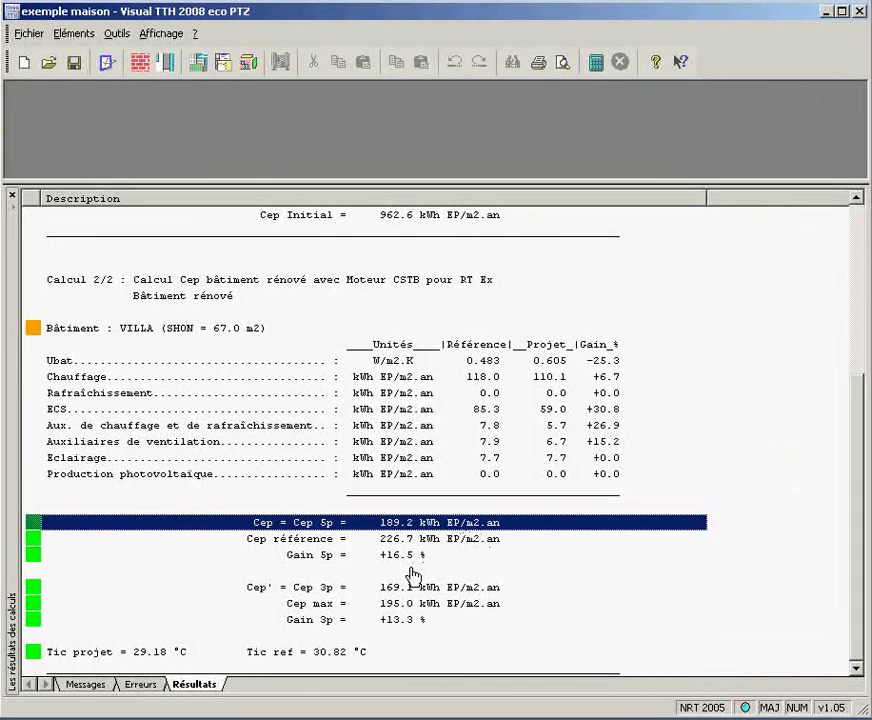
scroll(410, 575, "up", 6)
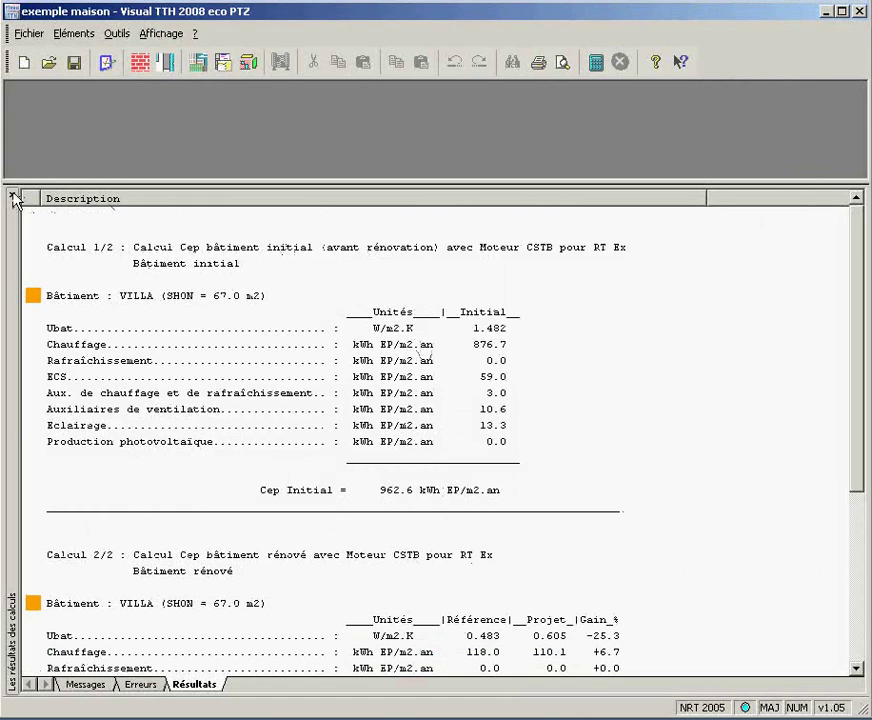
Step: Print the C7_RPBAT_R.txt result file in RTF format
left_click(538, 63)
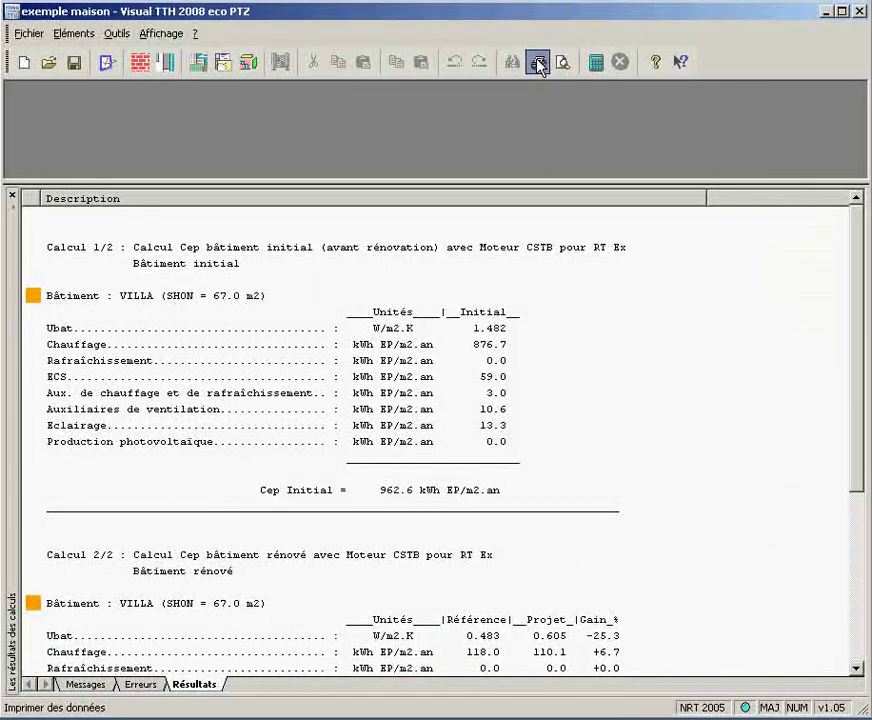
left_click(572, 94)
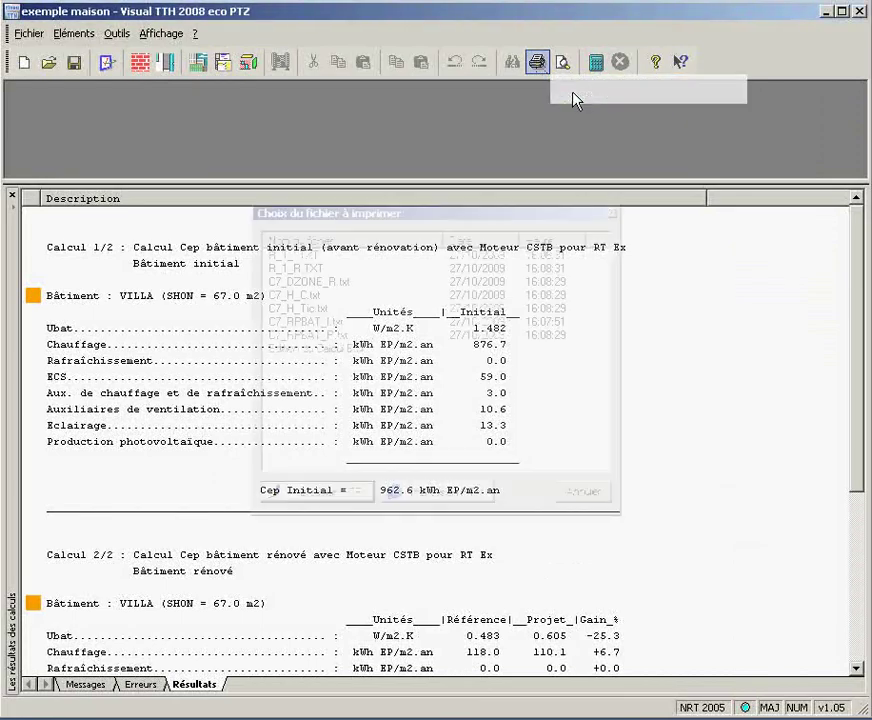
left_click(340, 335)
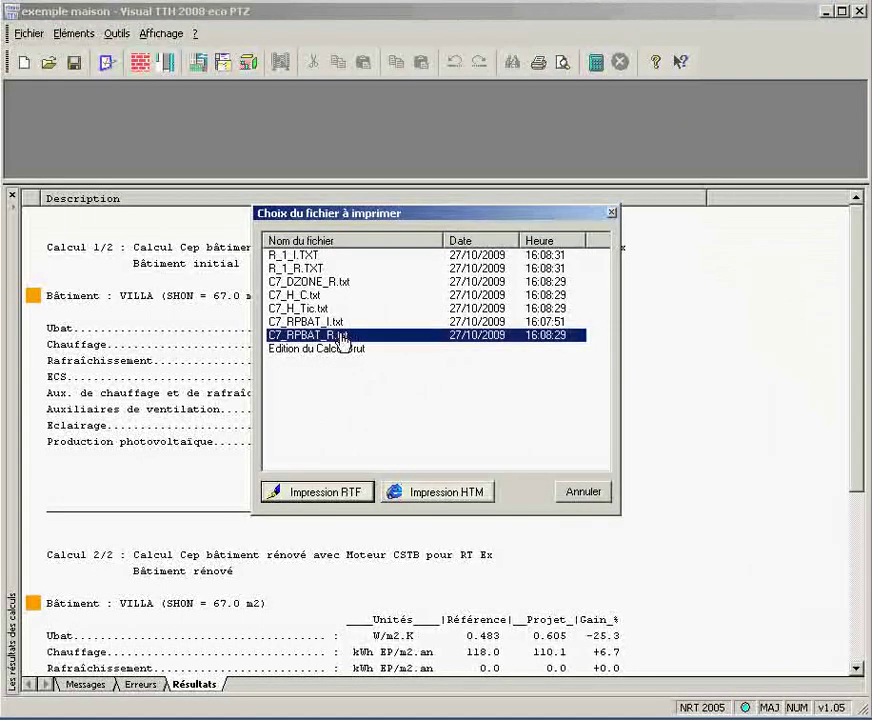
left_click(335, 490)
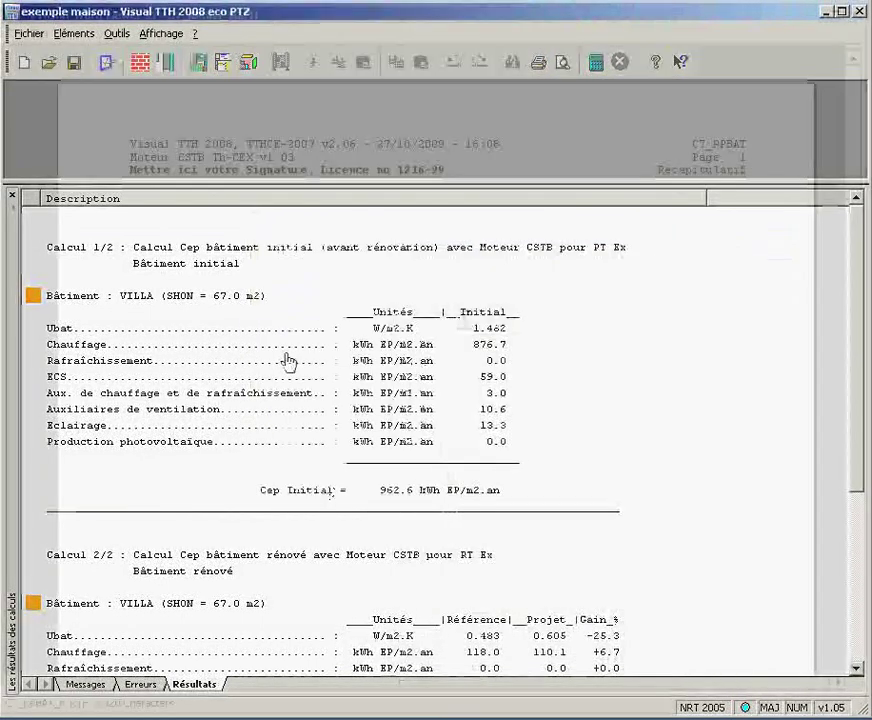
Step: In Word Viewer, examine the VILLA building's heading, project consumption by item and Cep 5p result in the C7_RPBAT_R.RTF report
scroll(230, 385, "down", 2)
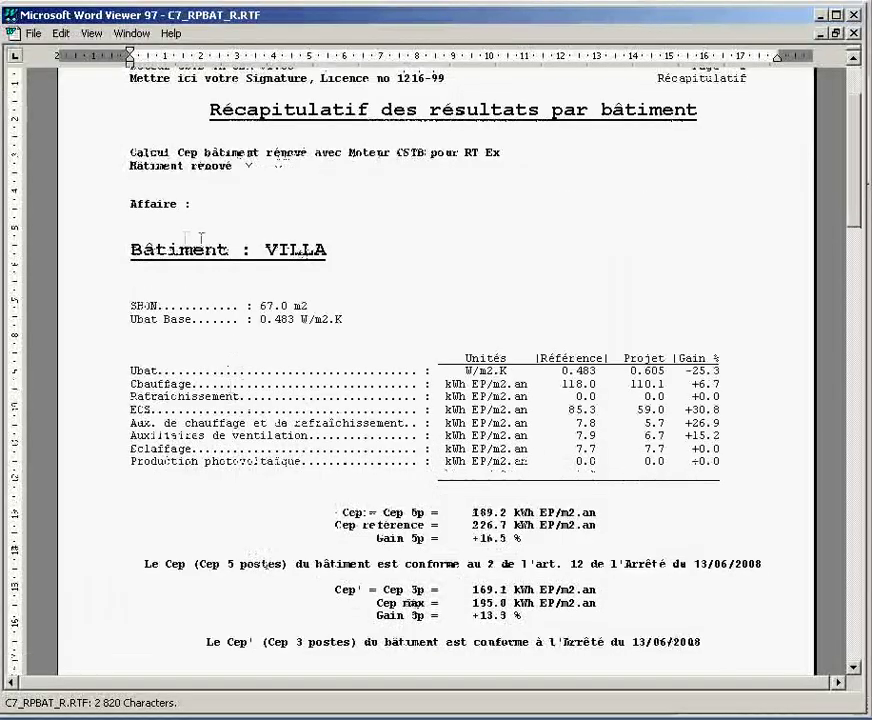
left_click_drag(129, 249, 322, 249)
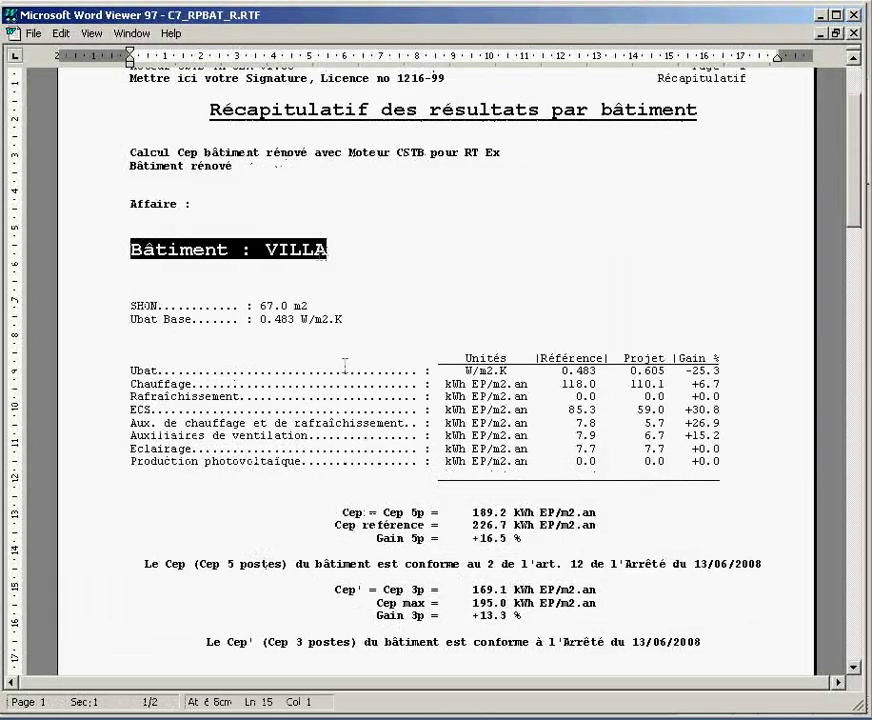
scroll(344, 366, "down", 2)
left_click(628, 291)
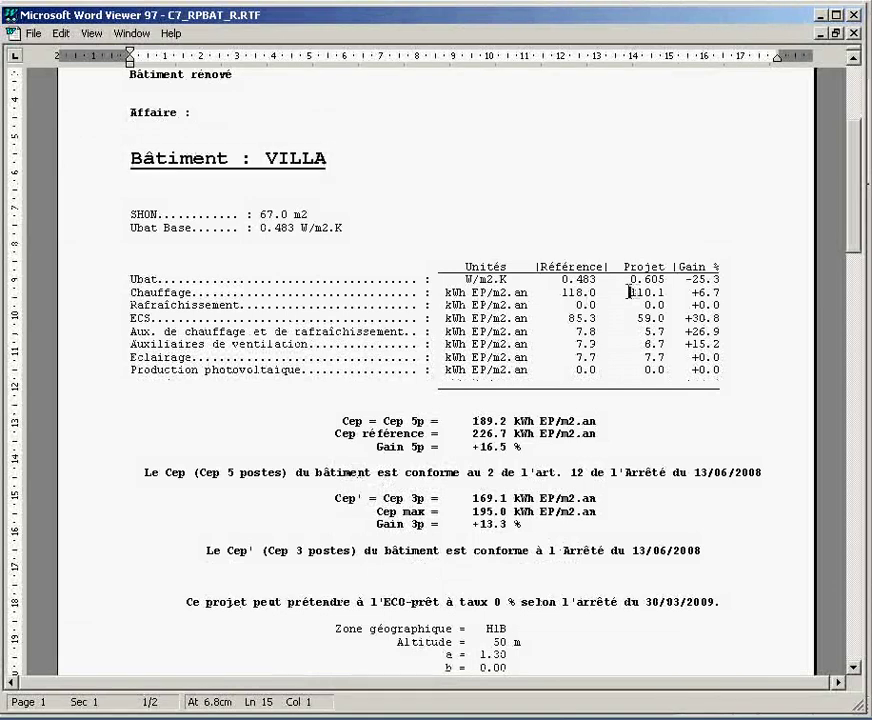
double_click(628, 291)
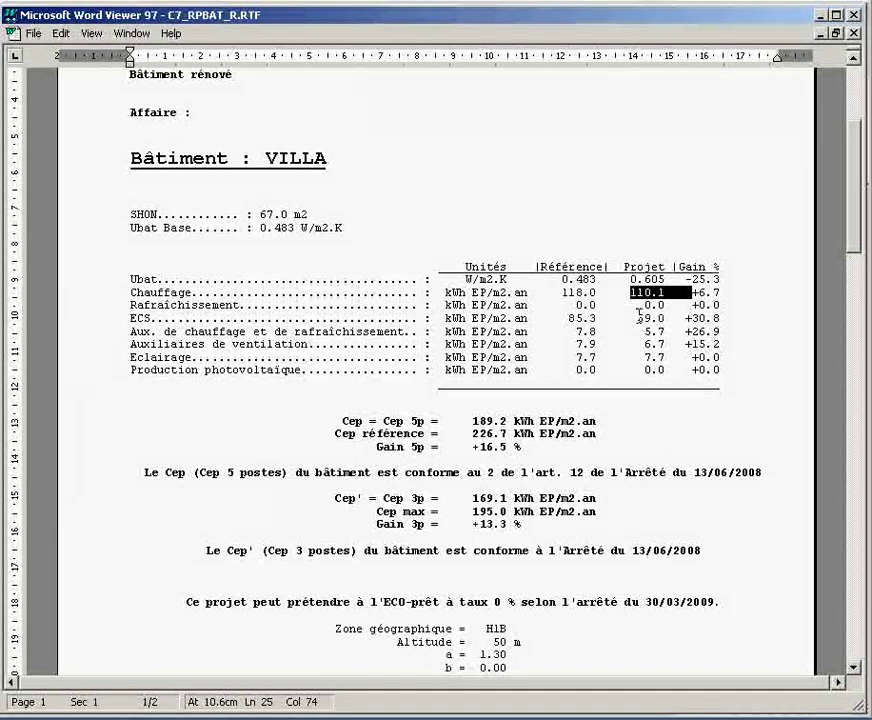
left_click(639, 318)
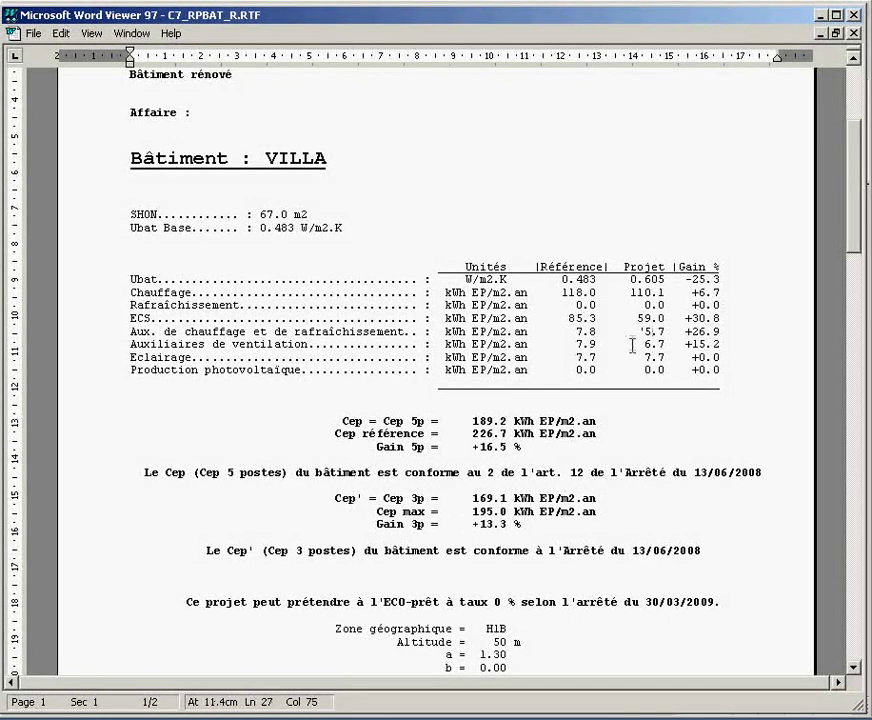
left_click(638, 357)
scroll(527, 443, "down", 2)
left_click_drag(343, 330, 597, 331)
Step: Examine the report's ECO-prêt à taux 0 % eligibility statement, its climate zone and altitude criteria, and the final Cep rénové comparison
scroll(446, 555, "down", 4)
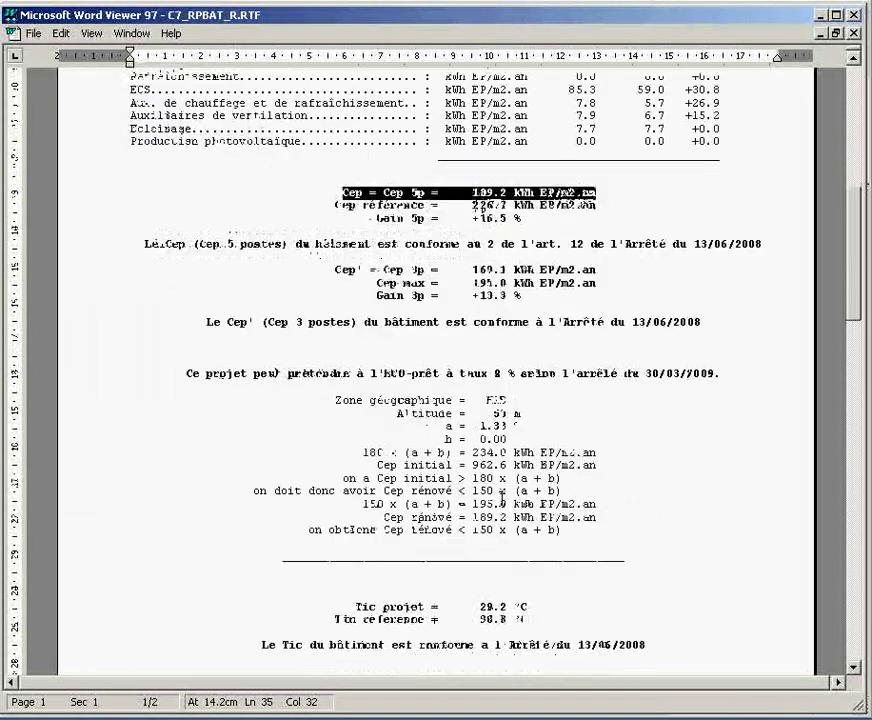
scroll(462, 481, "down", 1)
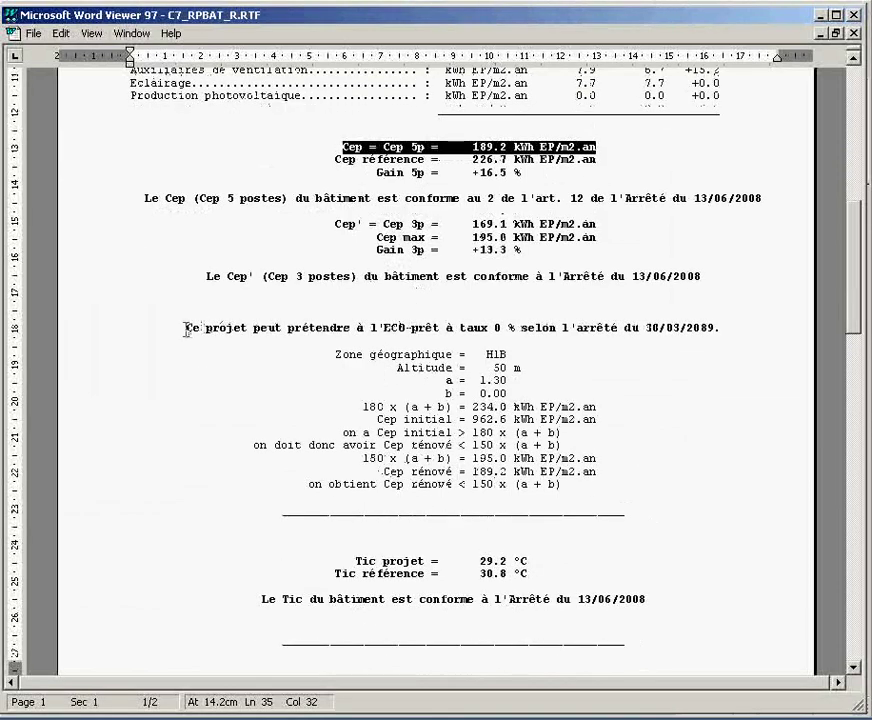
left_click_drag(186, 328, 719, 328)
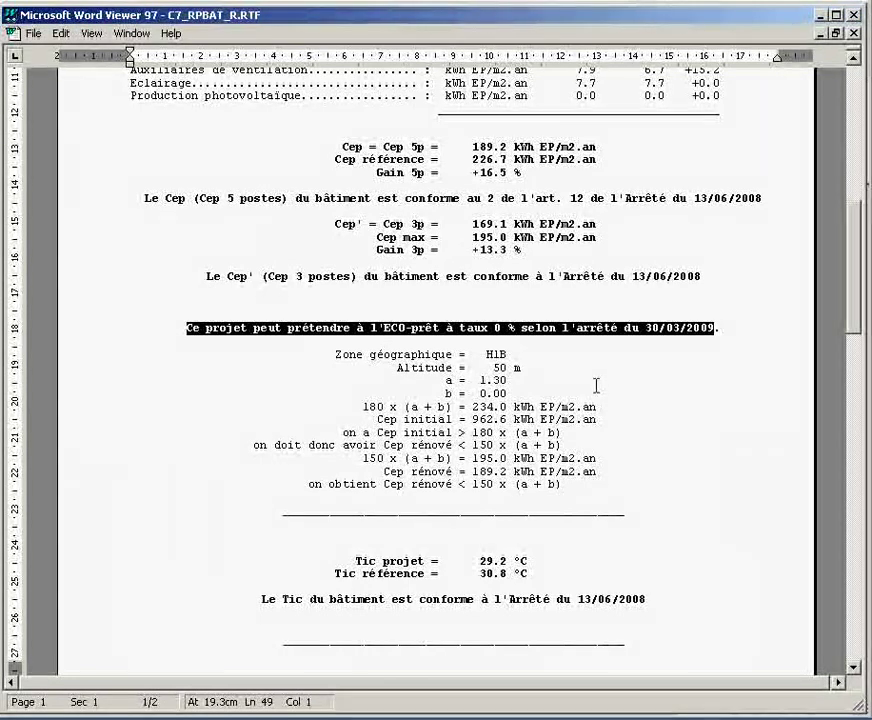
left_click(537, 356)
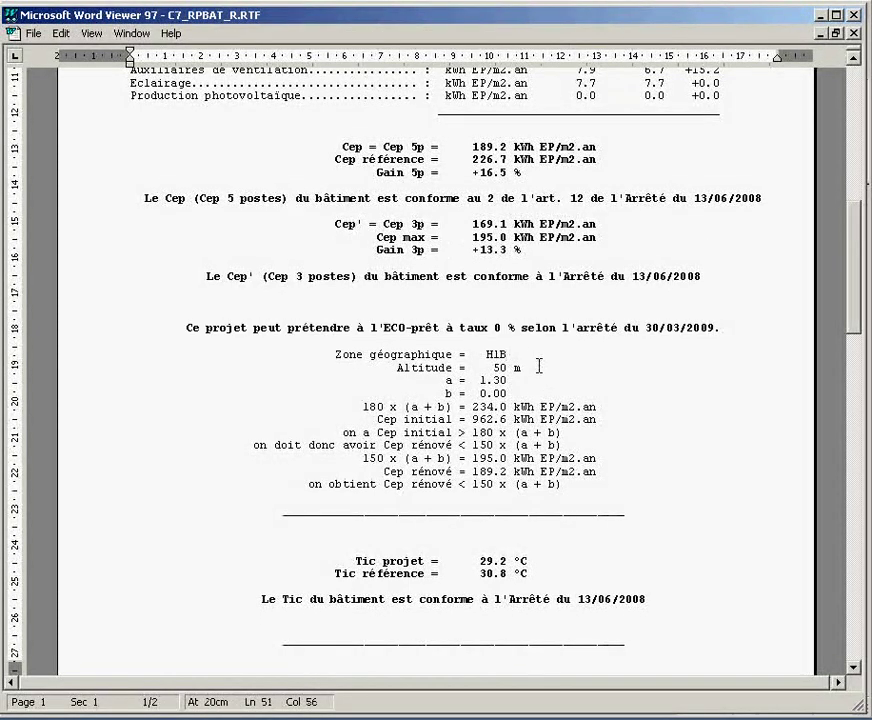
left_click(555, 368)
left_click_drag(309, 484, 563, 484)
left_click(567, 484)
scroll(378, 320, "down", 3)
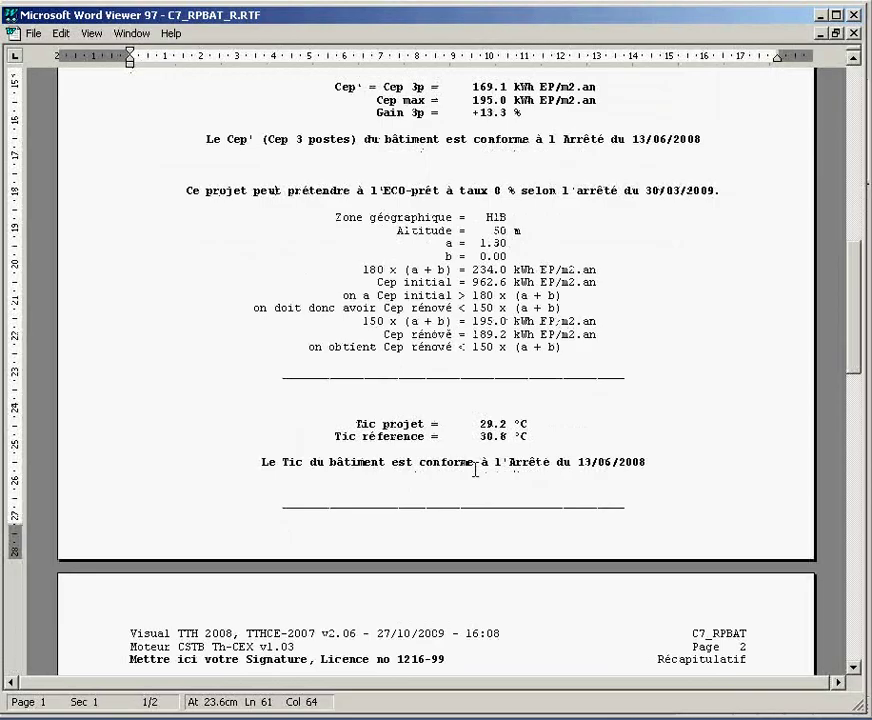